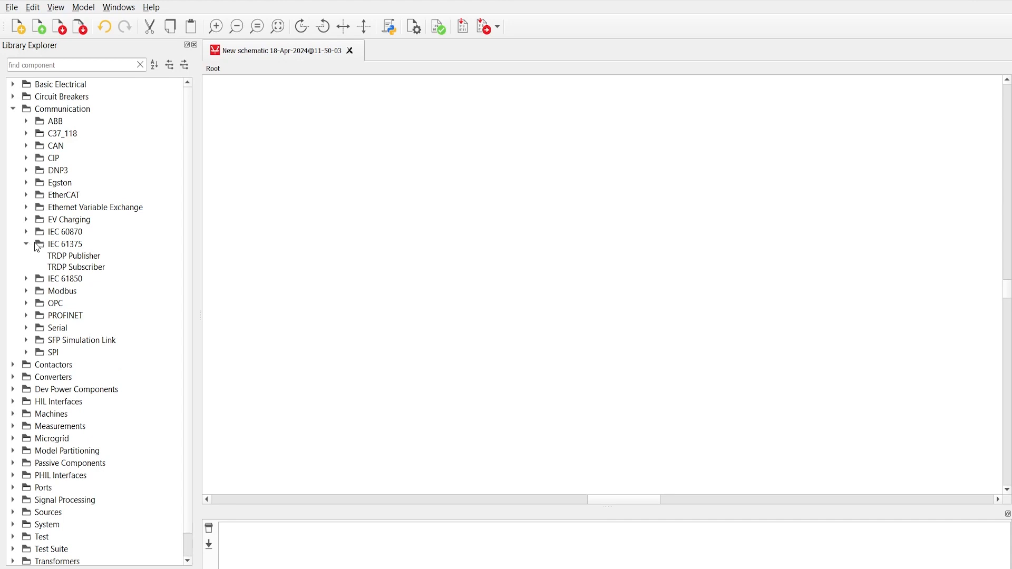
Step: Place a TRDP Publisher from the IEC 61375 library on the schematic and load publish.xml as its configuration file
drag(70, 256, 393, 200)
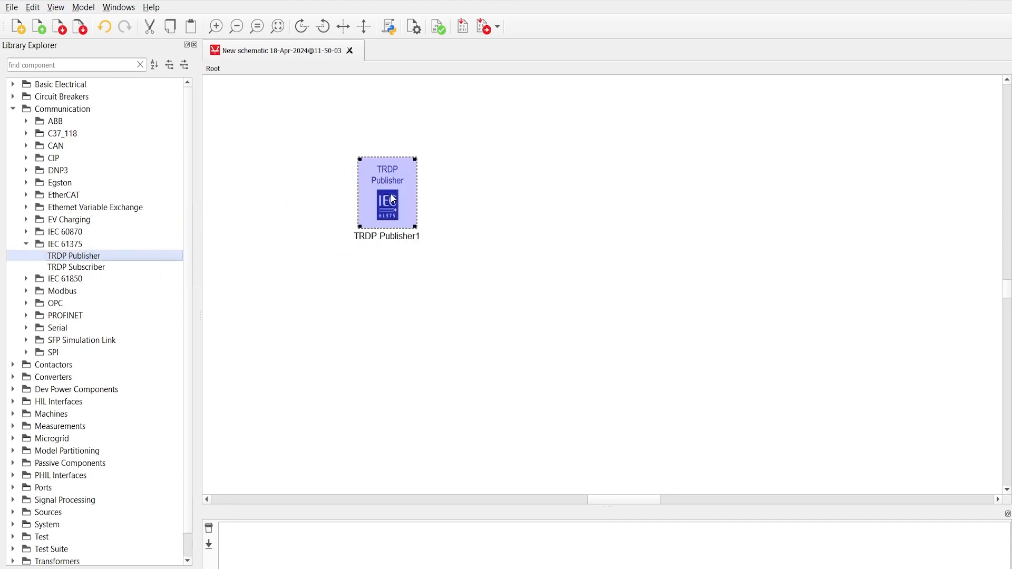
click(477, 188)
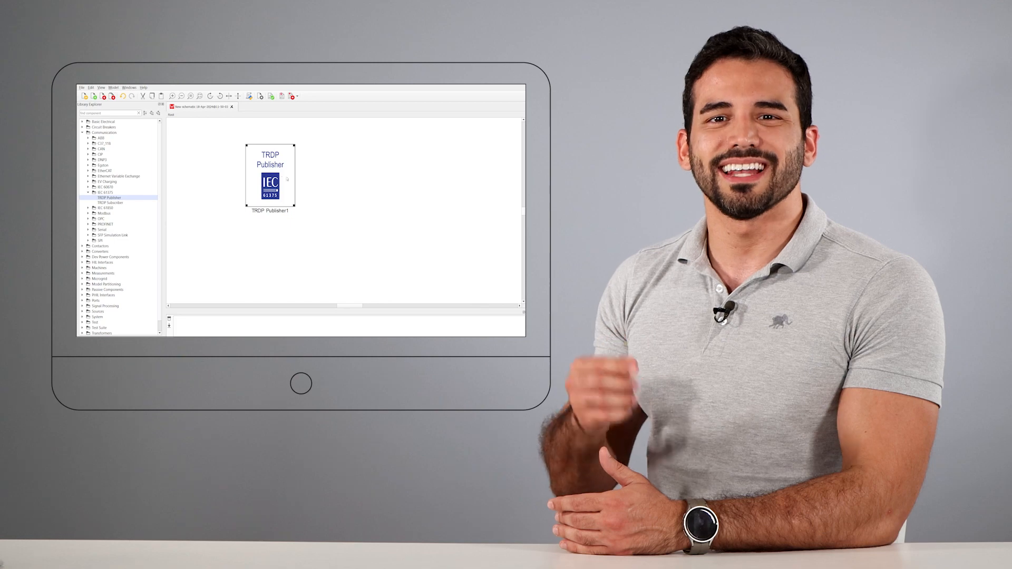
double_click(282, 178)
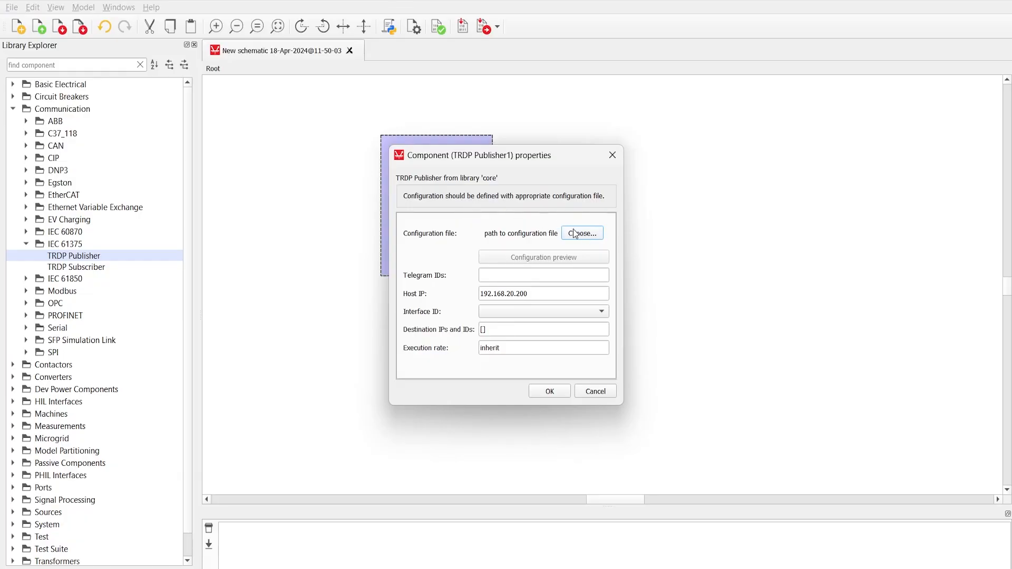
click(584, 235)
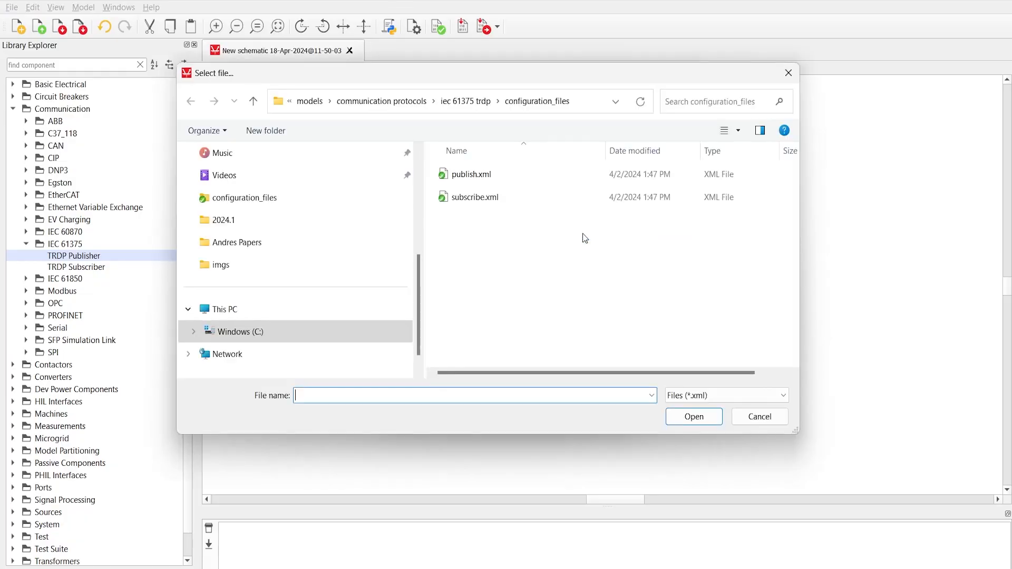
double_click(496, 181)
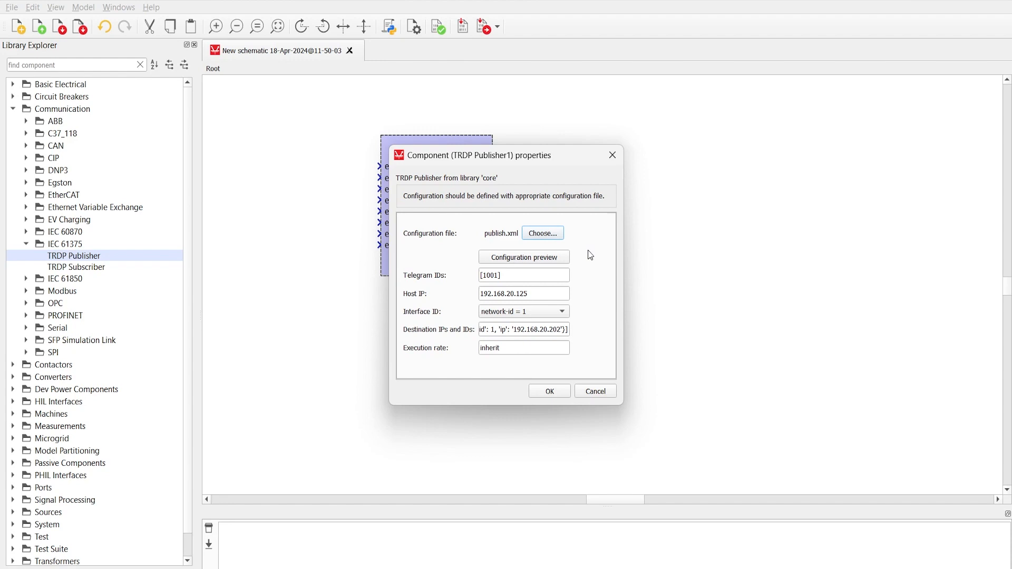
Step: Examine the publisher's configuration preview, covering its telegrams, data sets and the TRDP process, Pd com and Md com parameters
click(564, 261)
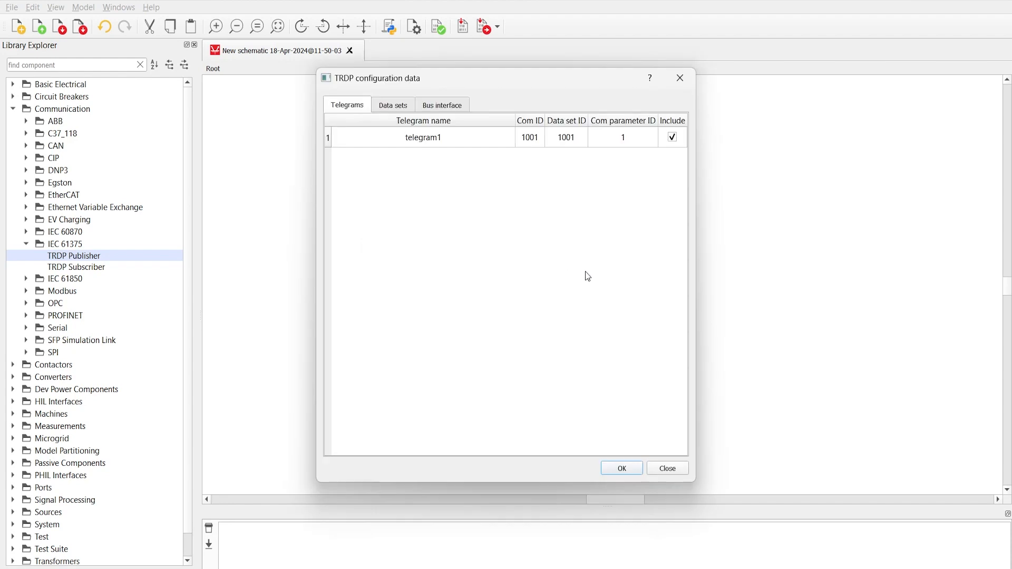
click(404, 111)
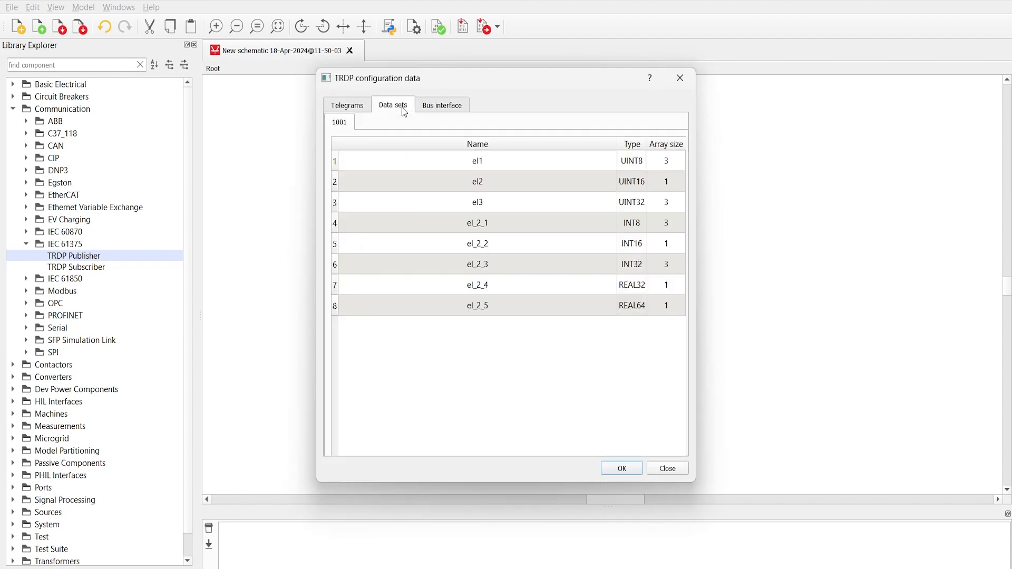
click(444, 109)
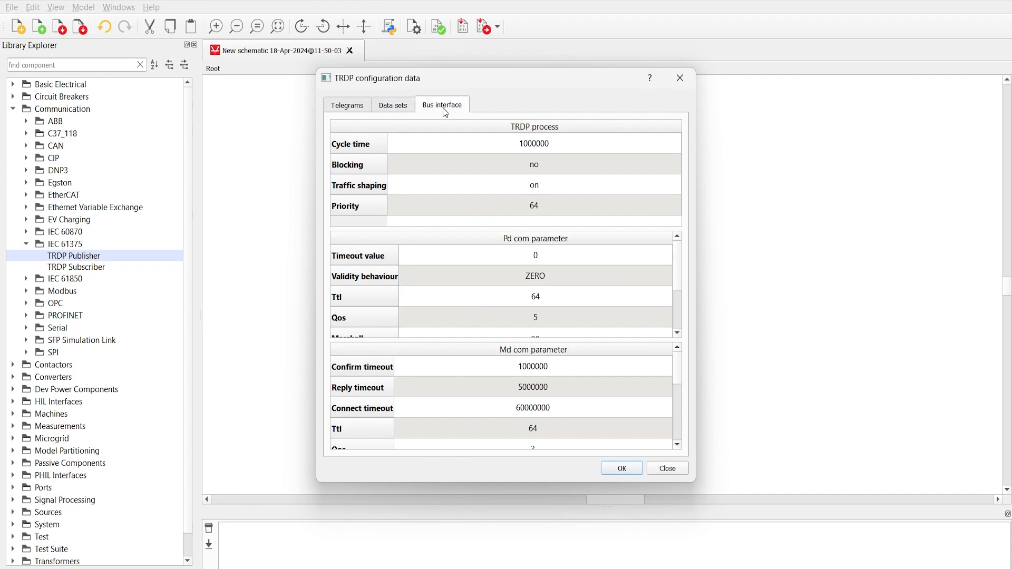
scroll(600, 266, down, 2)
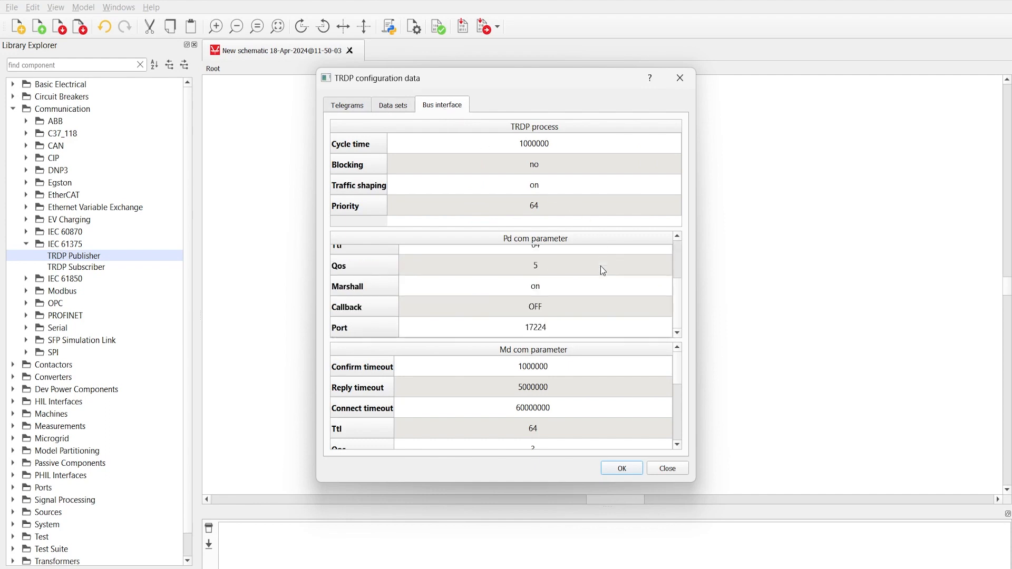
scroll(633, 391, down, 3)
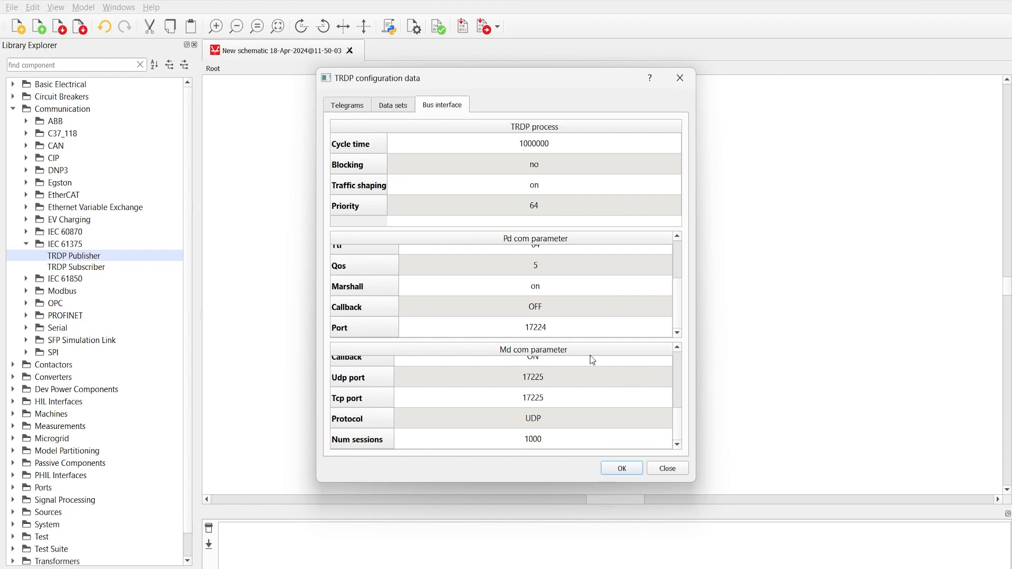
scroll(590, 390, up, 4)
click(569, 371)
click(568, 372)
click(563, 370)
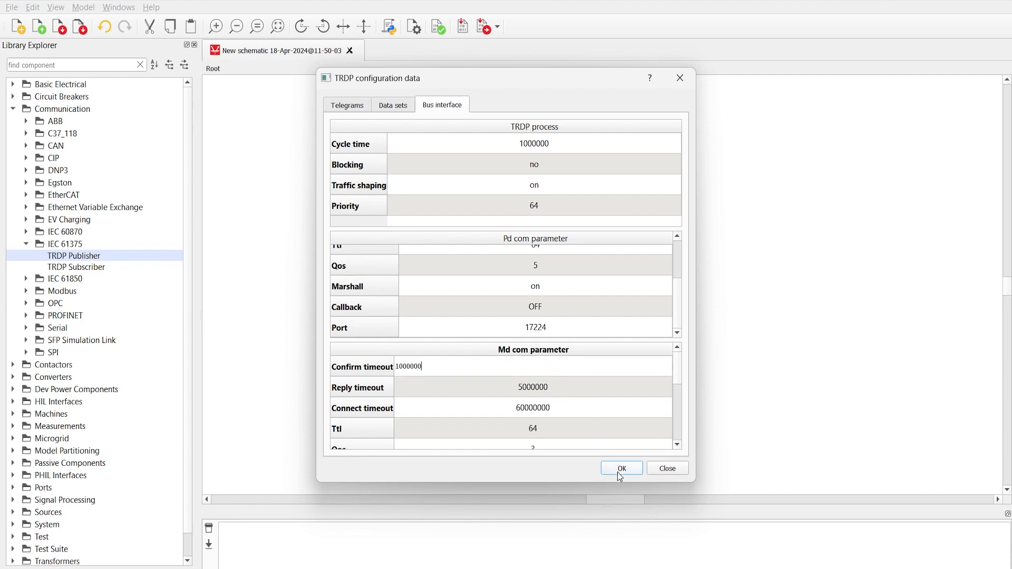
click(621, 469)
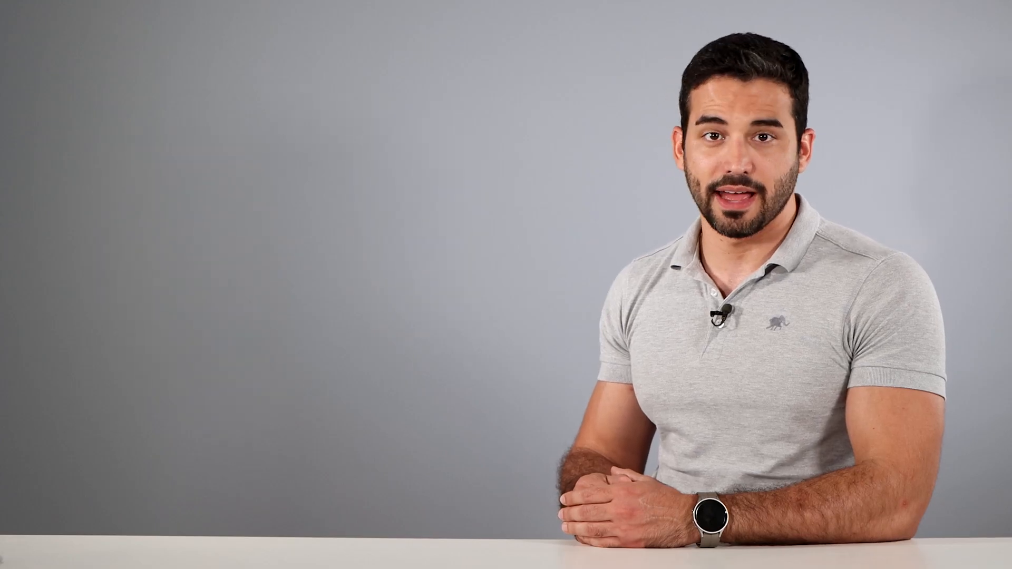
click(325, 198)
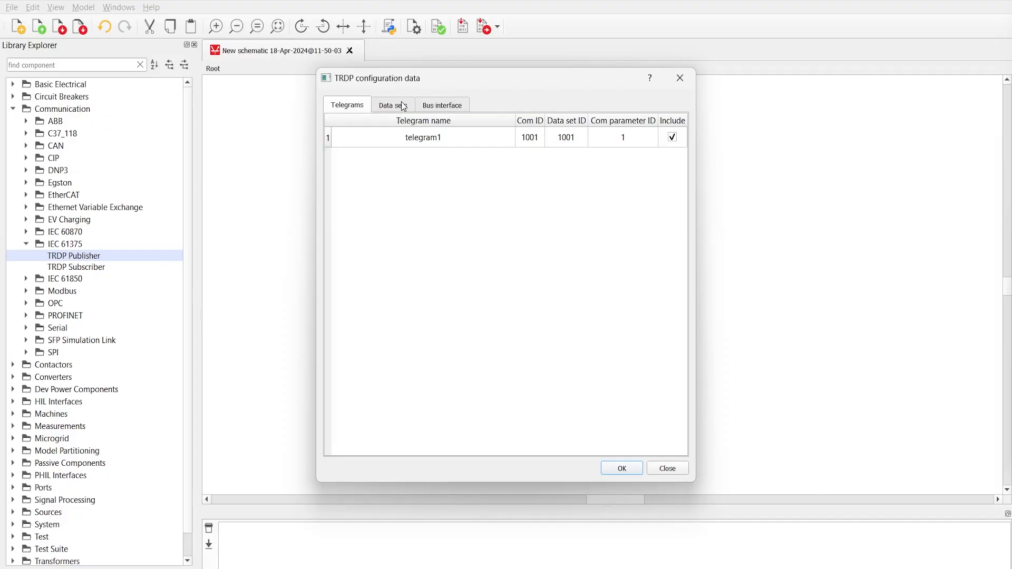
click(402, 105)
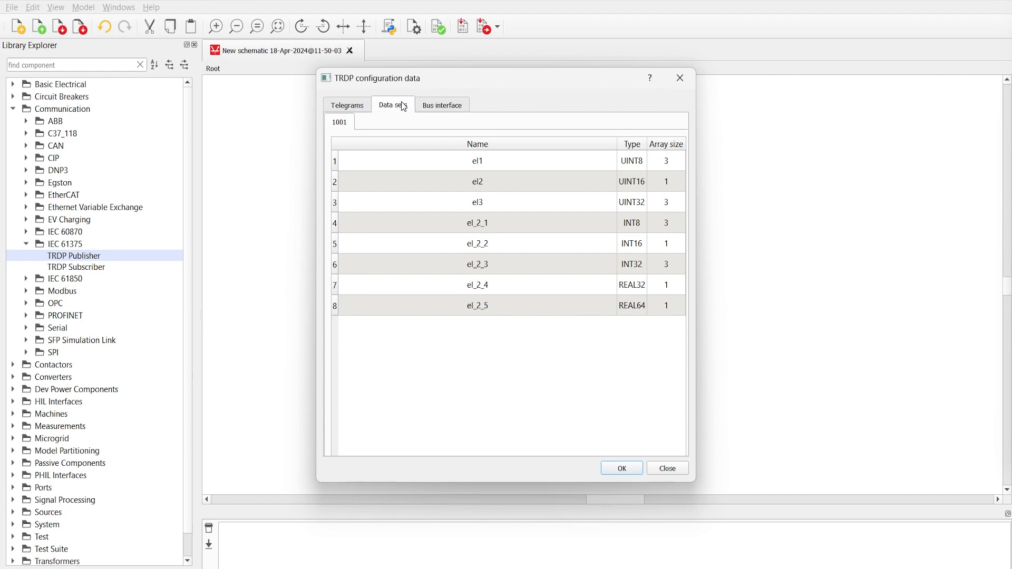
Step: Accept the publisher's configuration and enlarge the TRDP Publisher block so its port labels are spaced out
click(624, 468)
click(555, 392)
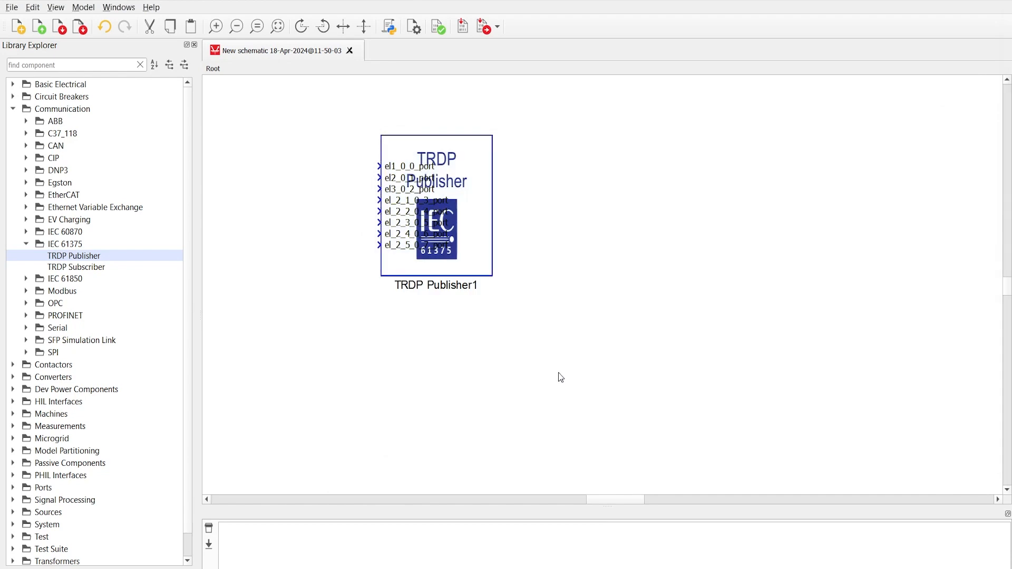
click(490, 274)
drag(491, 274, 582, 363)
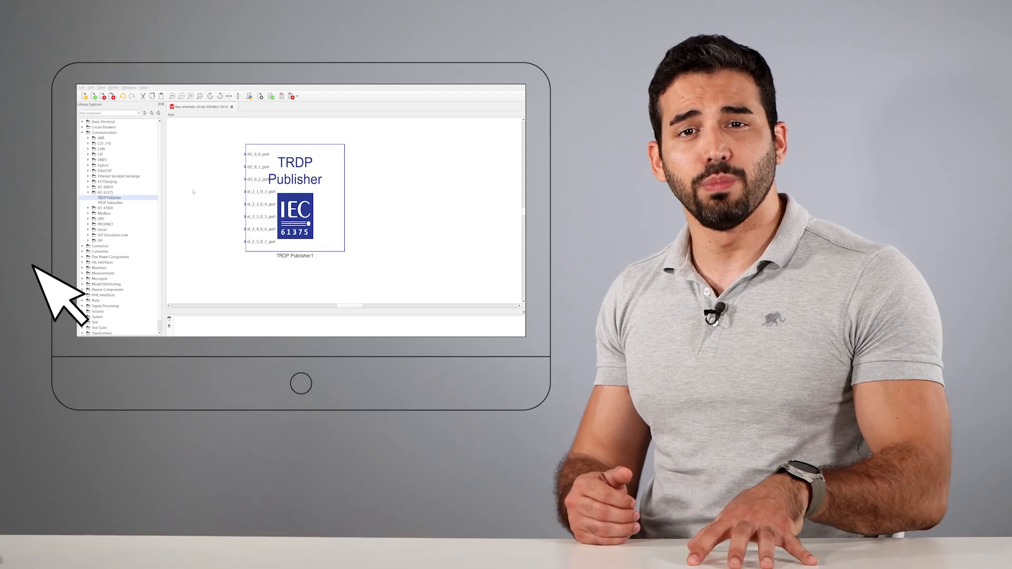
Step: Add a SCADA Input beside the TRDP Publisher's el1_0_0_port and set its signal type to int
double_click(259, 245)
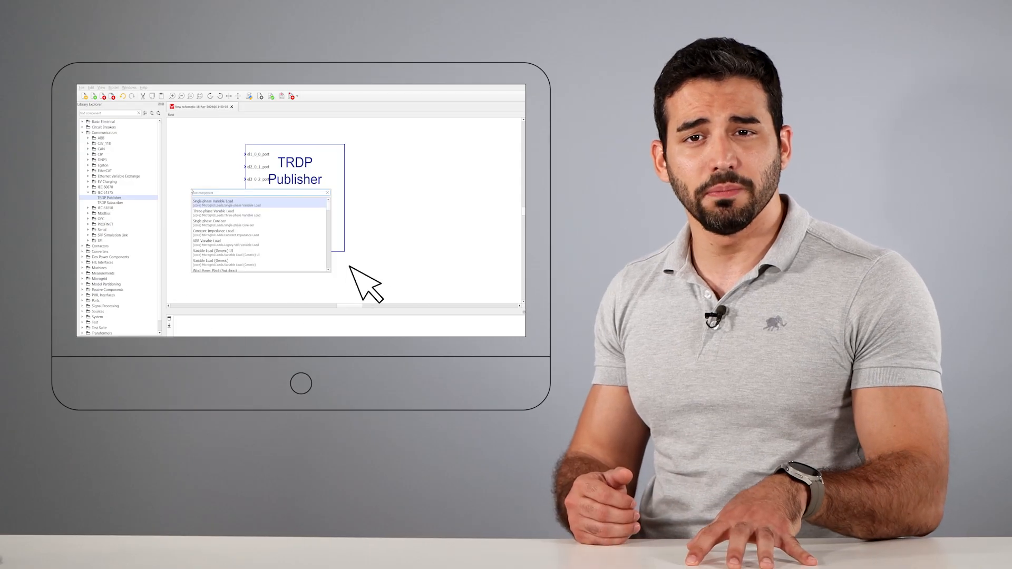
text(scada)
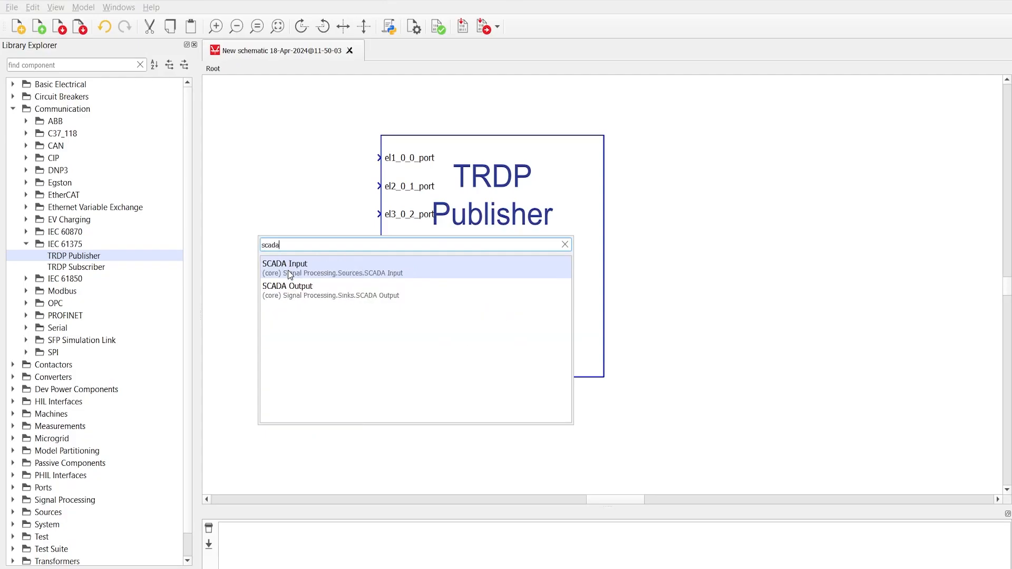
key(Return)
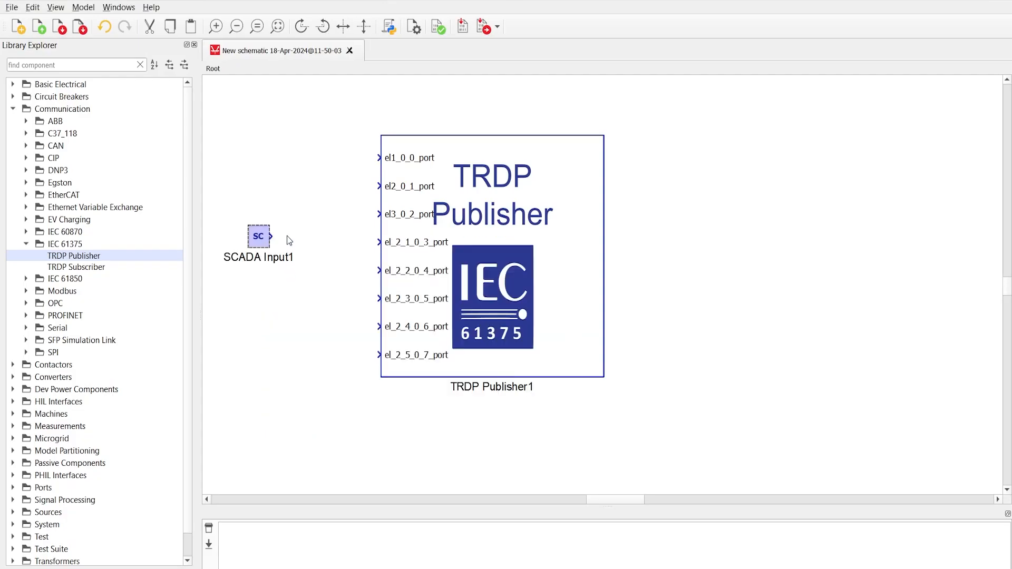
drag(259, 240, 251, 153)
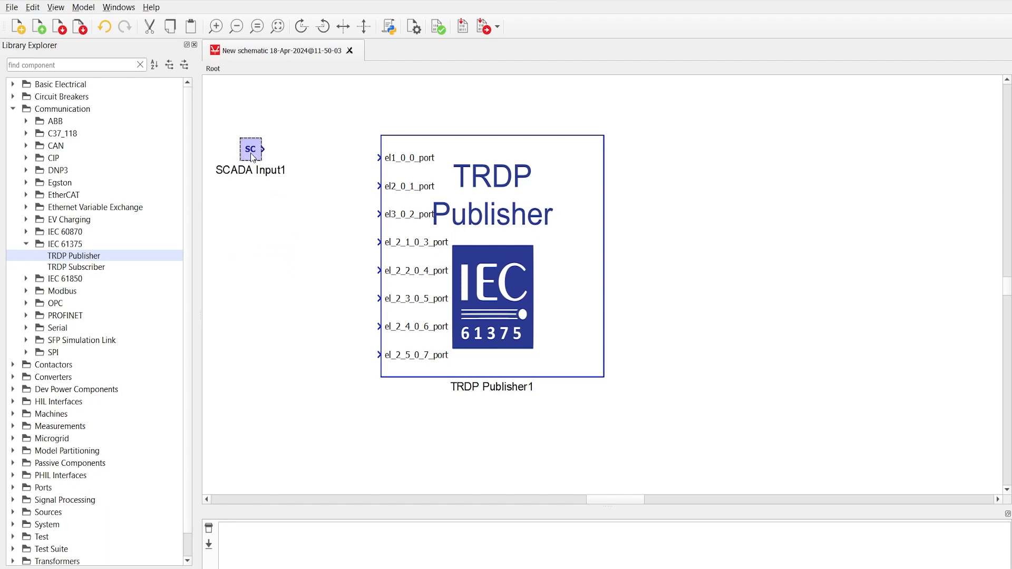
double_click(251, 153)
click(521, 302)
click(520, 313)
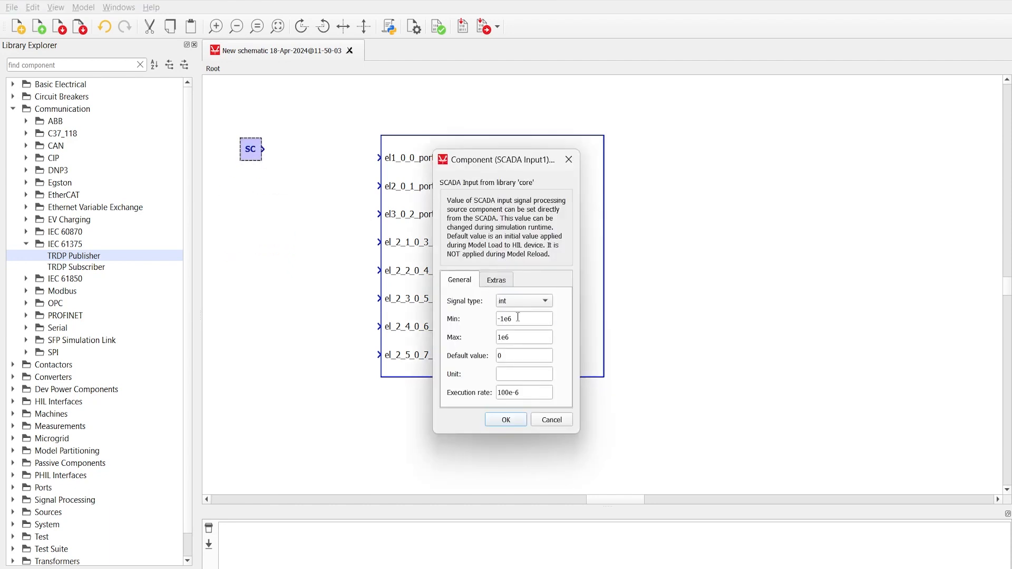
click(507, 420)
click(274, 208)
Step: Duplicate the SCADA Input twice and align both copies in a column beneath the original
click(251, 153)
key(ctrl+c)
click(258, 185)
key(ctrl+v)
drag(254, 182, 245, 179)
click(270, 221)
key(ctrl+v)
drag(271, 222, 254, 218)
Step: Add a Bus Join between the column of SCADA Inputs and the TRDP Publisher
double_click(327, 209)
text(bus jo)
click(346, 235)
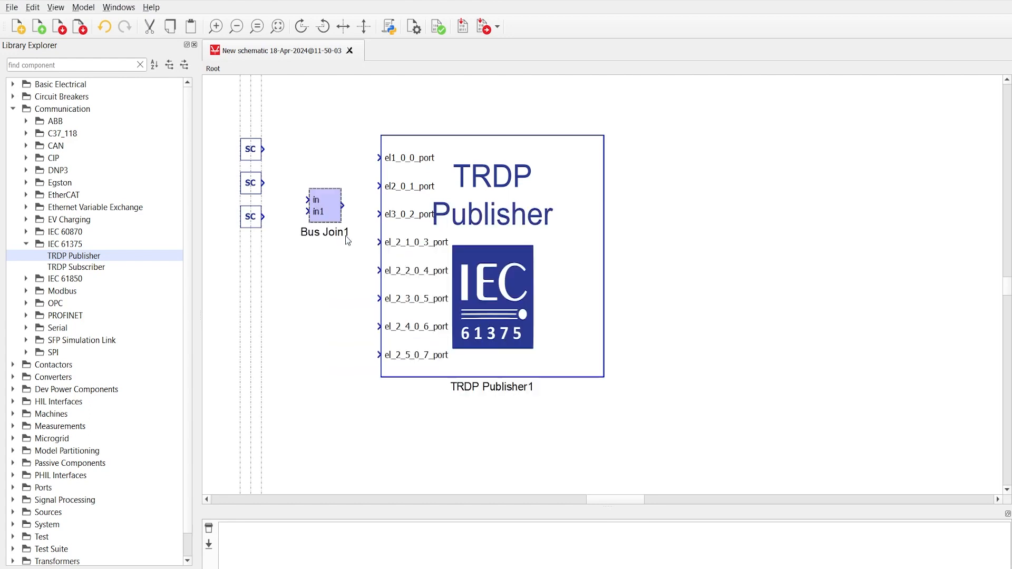
drag(305, 192, 304, 180)
Step: Set the Bus Join's number of inputs to 3 and connect the three SCADA Inputs to it
double_click(305, 187)
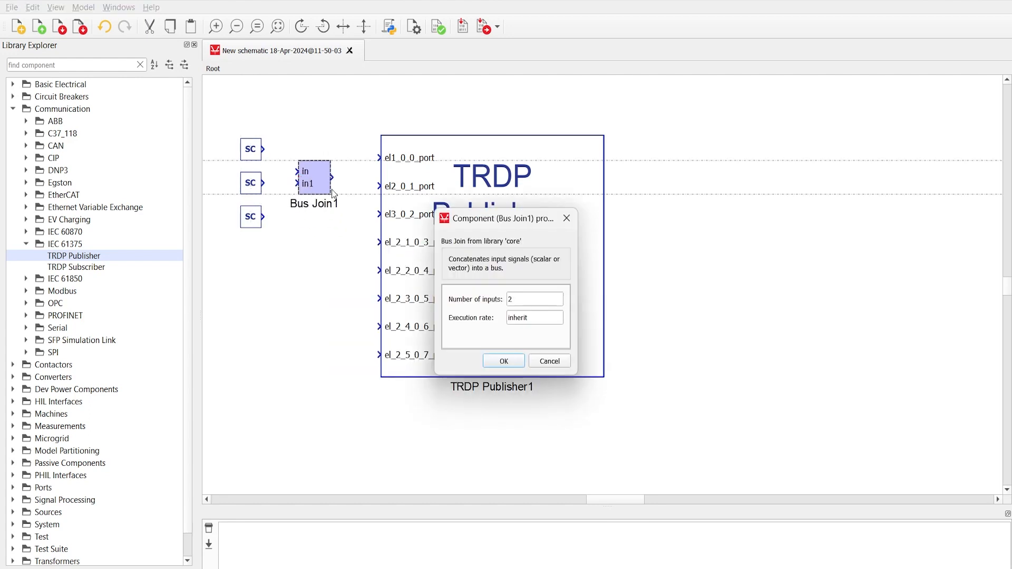
double_click(531, 305)
text(3)
click(516, 363)
drag(275, 262, 207, 139)
ctrl+click(320, 182)
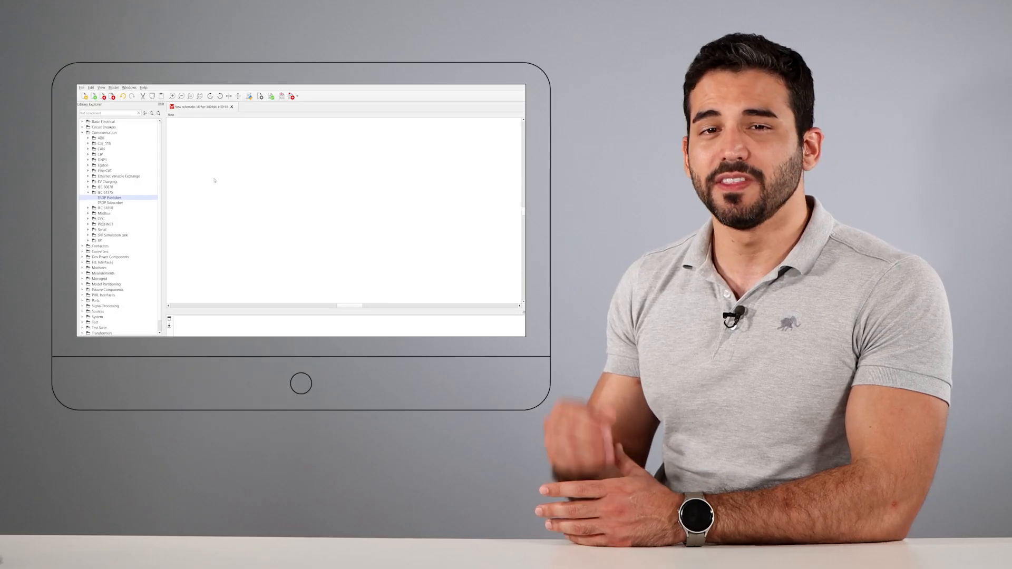
Step: Place a TRDP Subscriber from the IEC 61375 library on the empty schematic, enlarge it and shift it slightly upward
drag(76, 267, 536, 377)
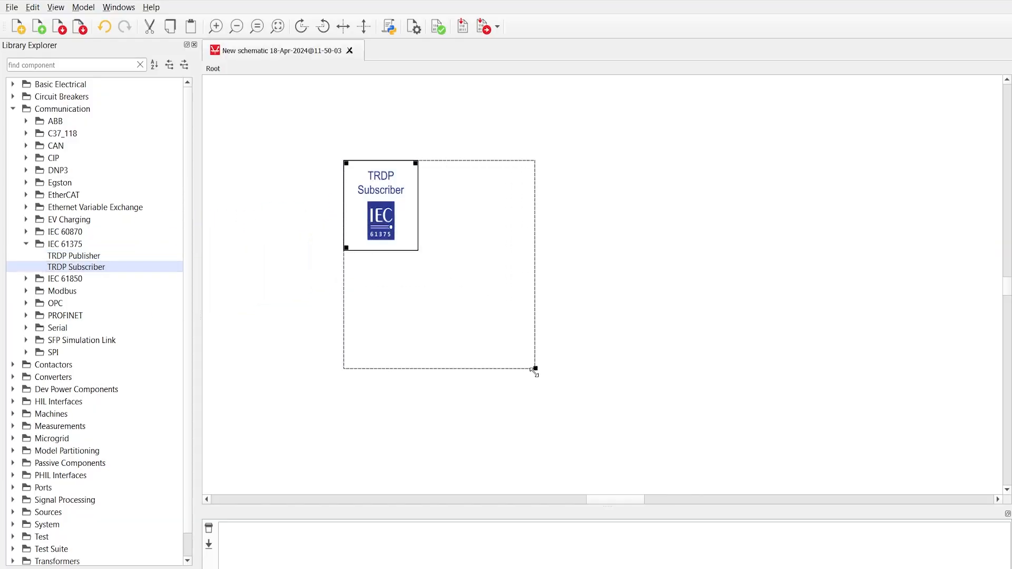
drag(522, 283, 523, 258)
click(570, 237)
Step: Load subscribe.xml as the TRDP Subscriber's configuration file
double_click(521, 227)
click(563, 242)
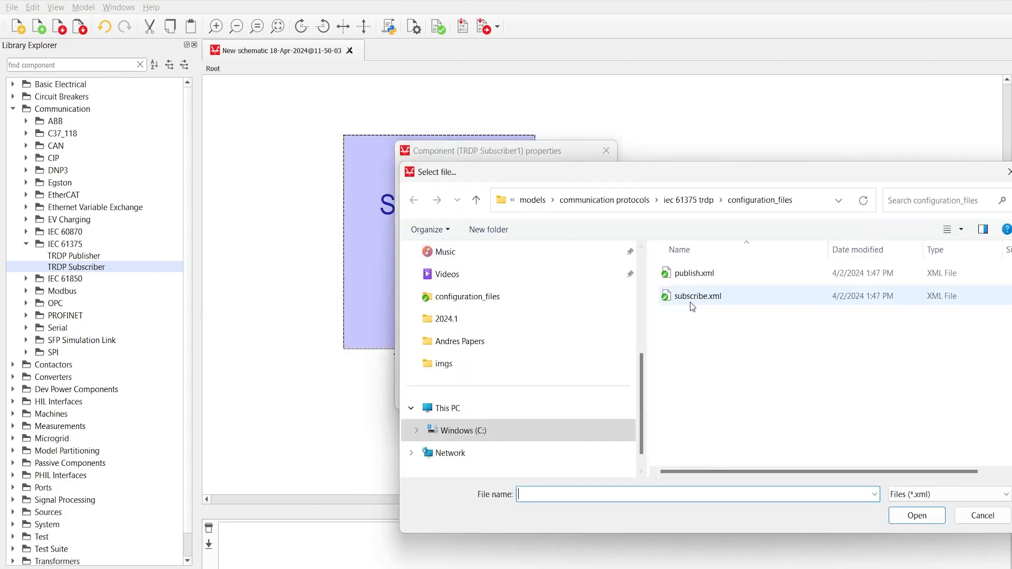
double_click(690, 303)
Step: Review the subscriber's telegrams, data sets and bus interface parameters, and accept its configuration
click(564, 264)
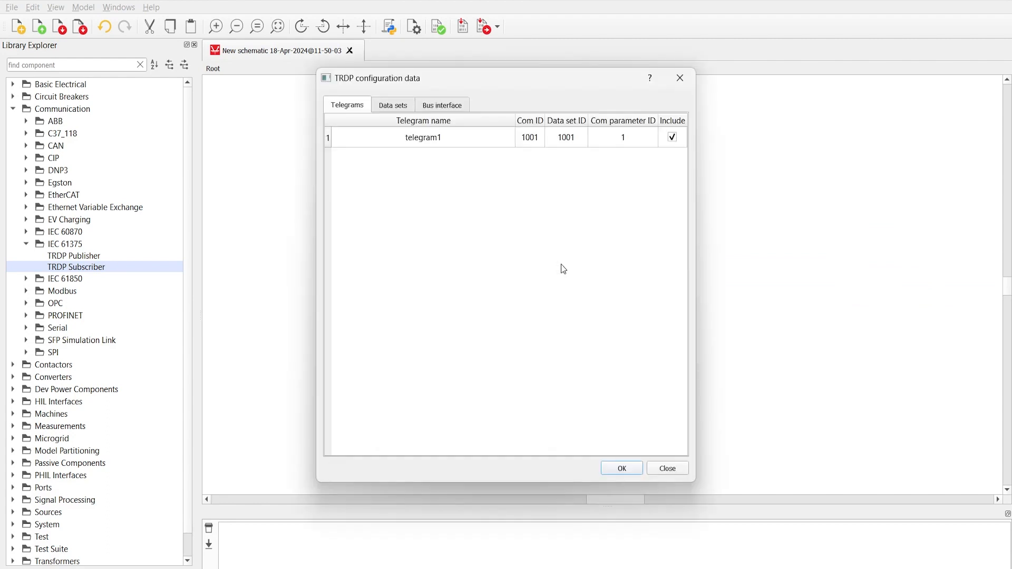
click(403, 109)
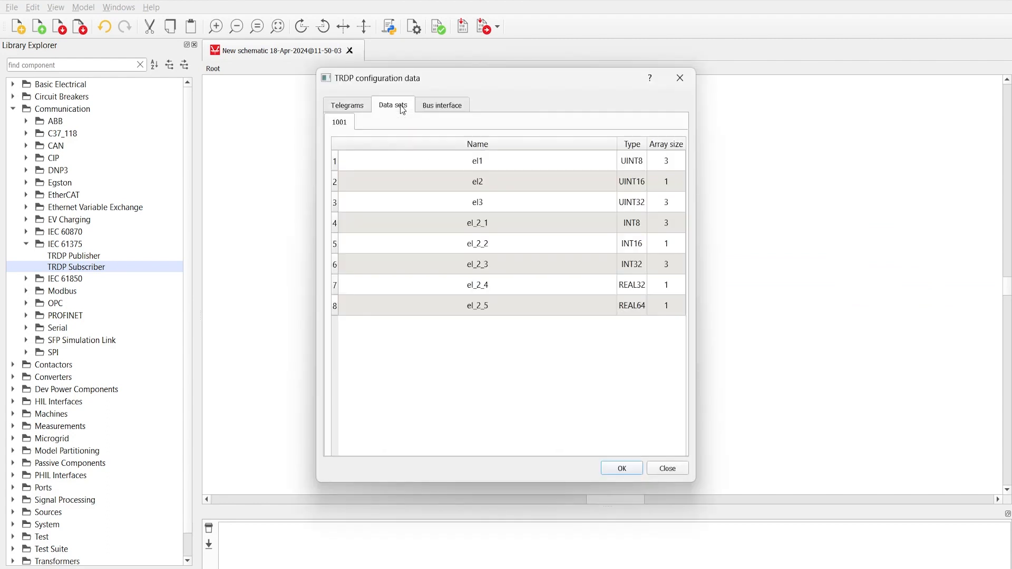
click(441, 108)
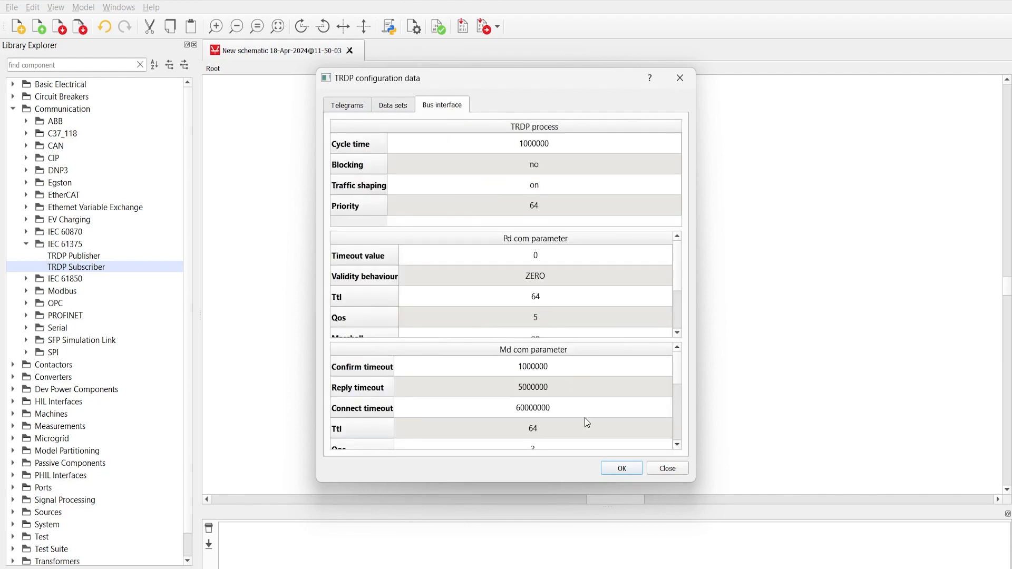
click(621, 469)
click(544, 396)
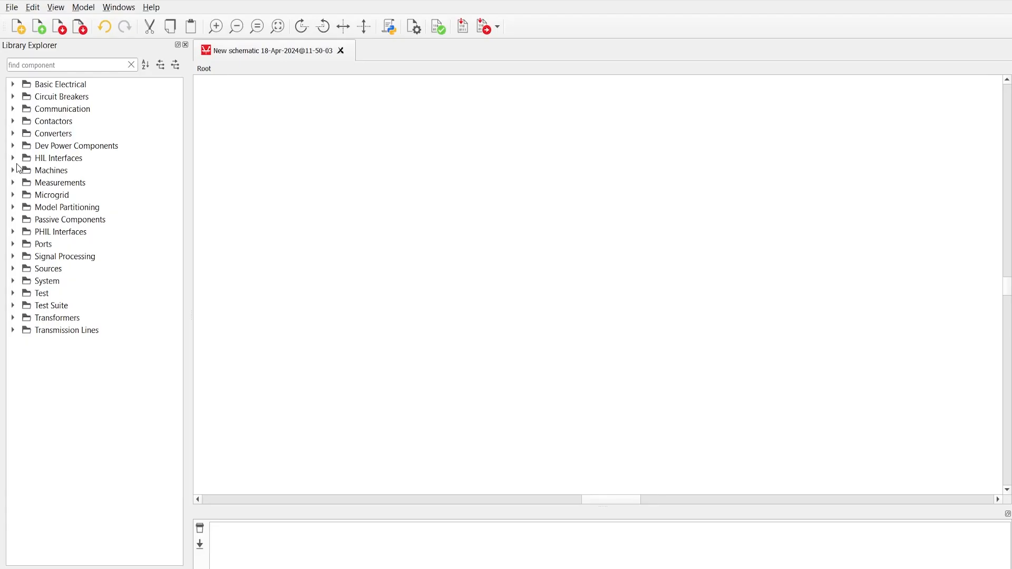
Step: Place a Six Phase Permanent Magnet Synchronous Machine from the Synchronous Machines library on the schematic
click(12, 171)
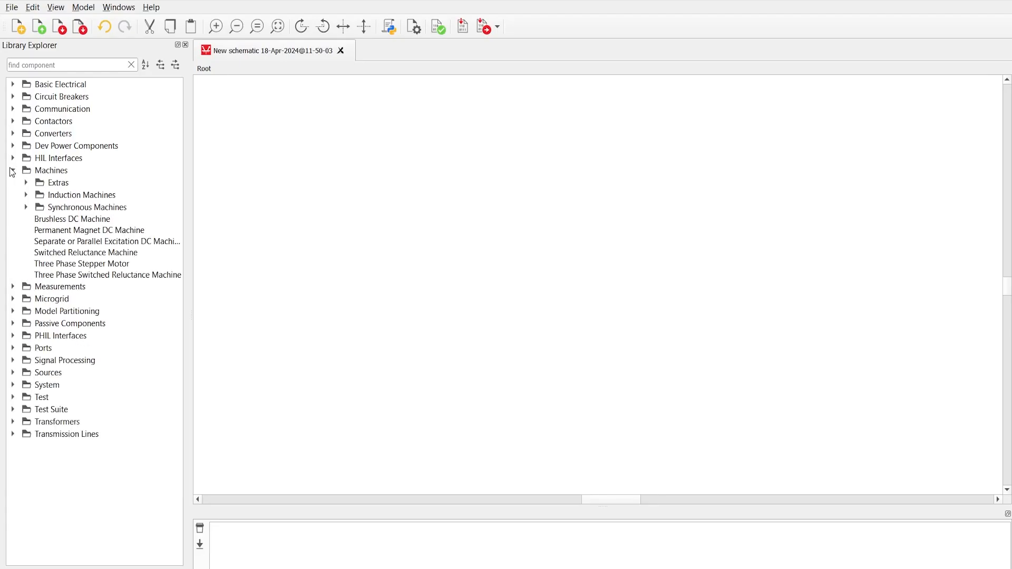
click(25, 207)
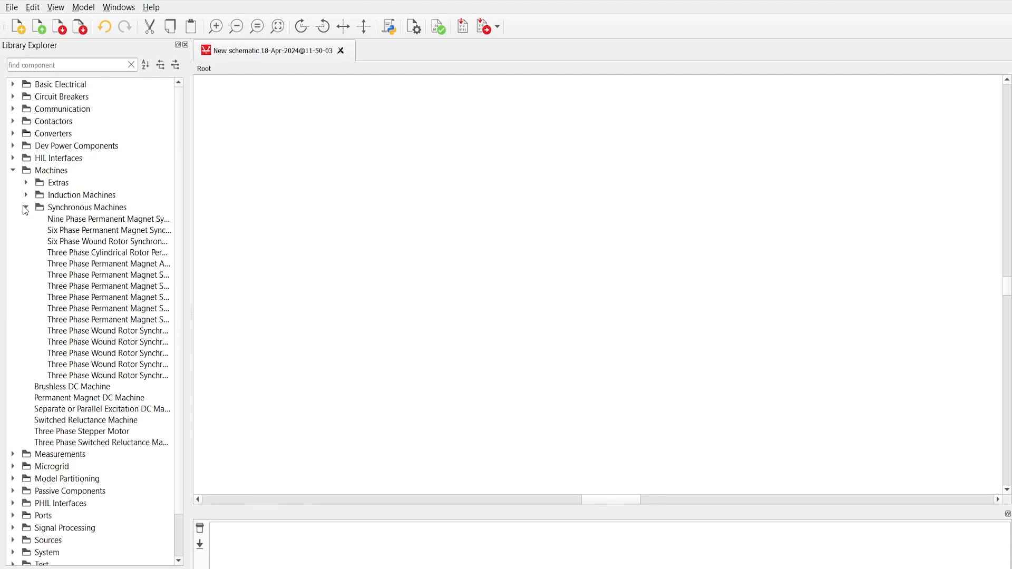
drag(67, 230, 473, 248)
click(560, 231)
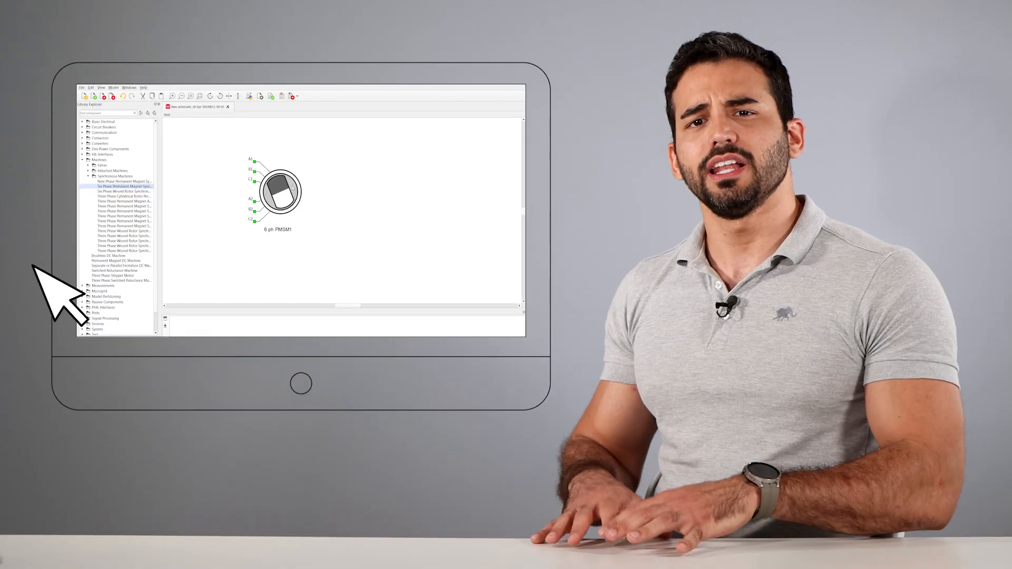
Step: Set the six-phase machine's model type to nonlinear with absolute inductance vs current saturation, and review its electrical parameters
double_click(288, 186)
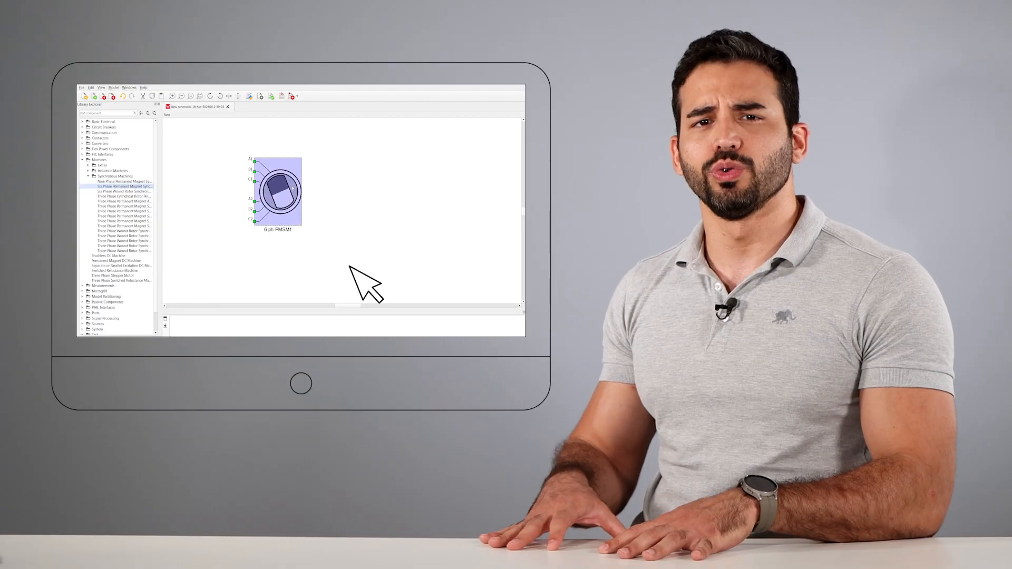
click(280, 182)
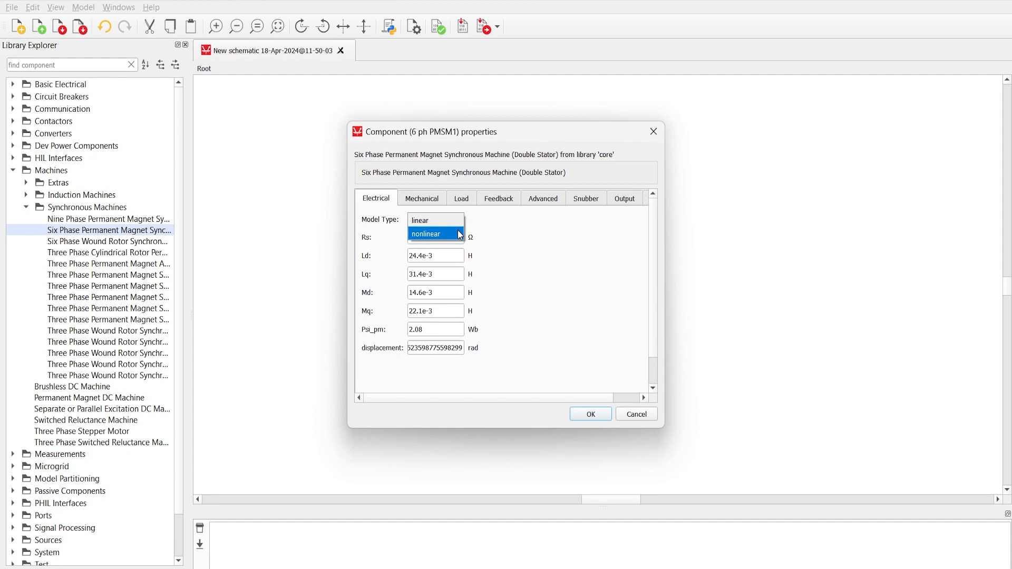
click(460, 235)
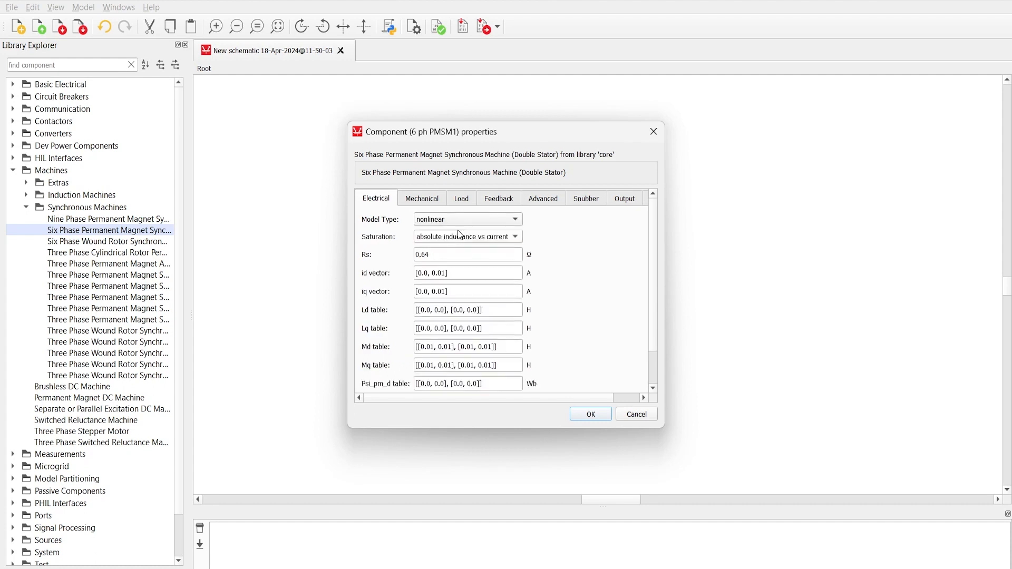
click(518, 241)
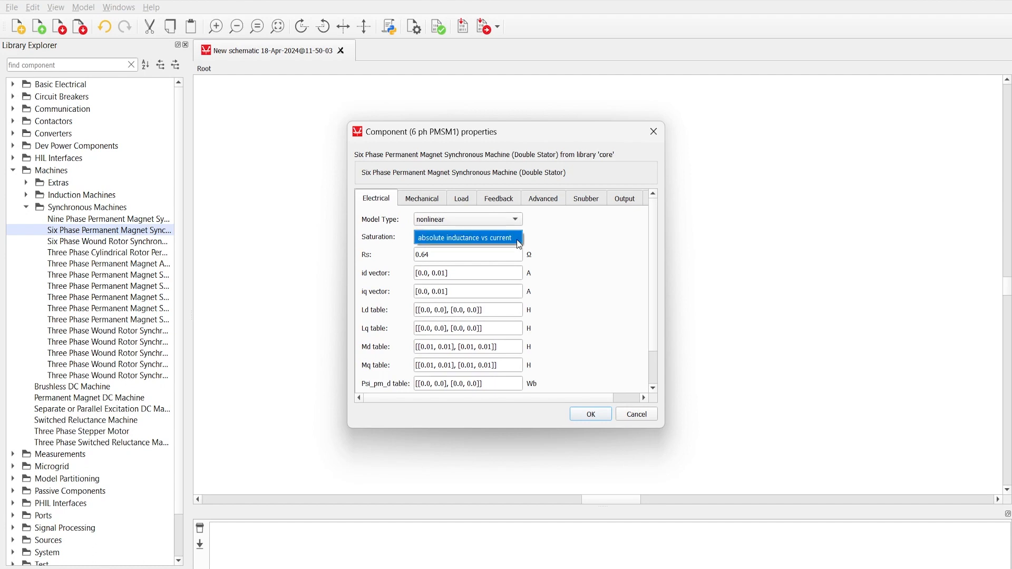
click(519, 240)
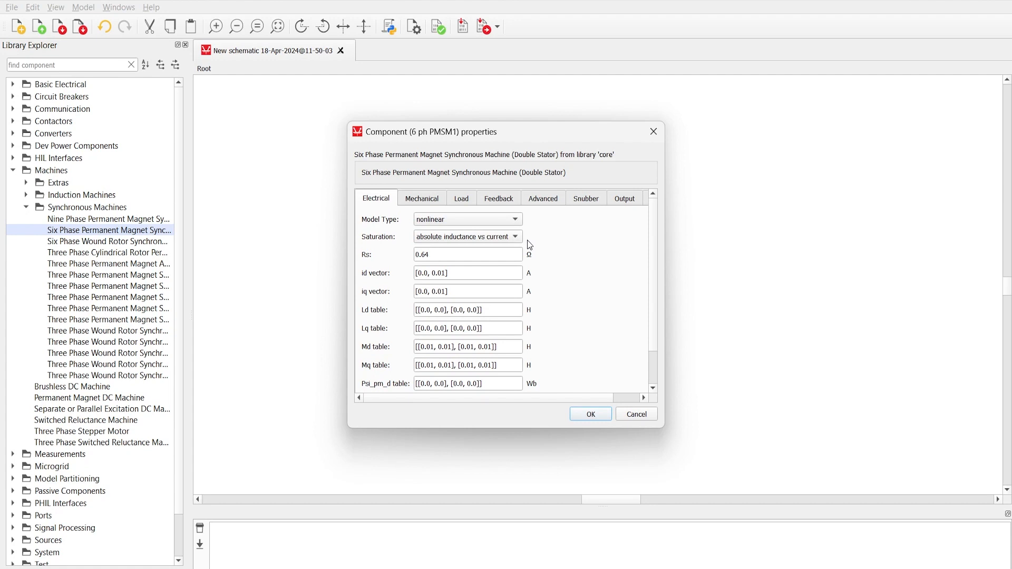
scroll(549, 254, down, 2)
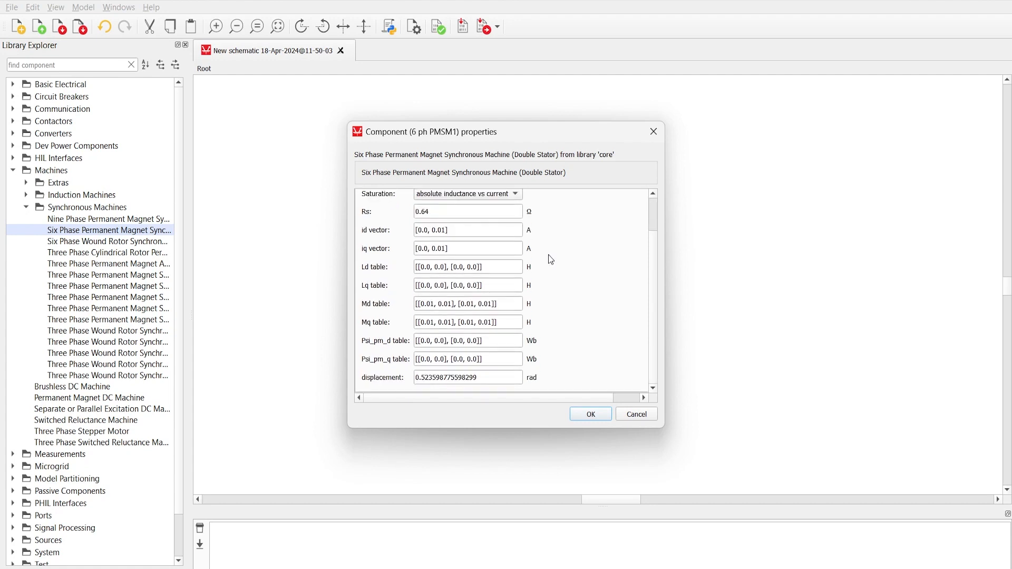
scroll(548, 255, up, 2)
scroll(548, 255, down, 2)
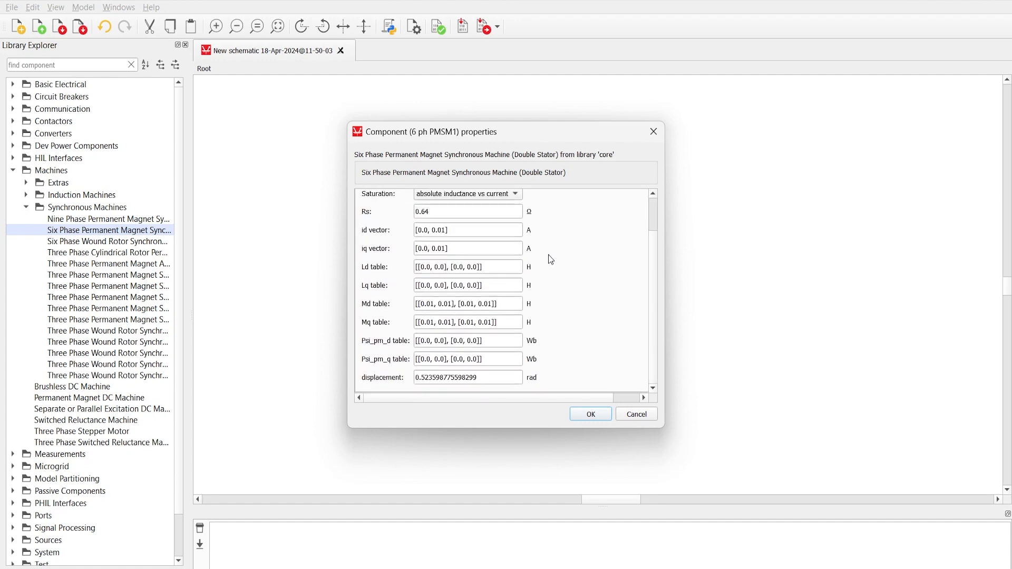
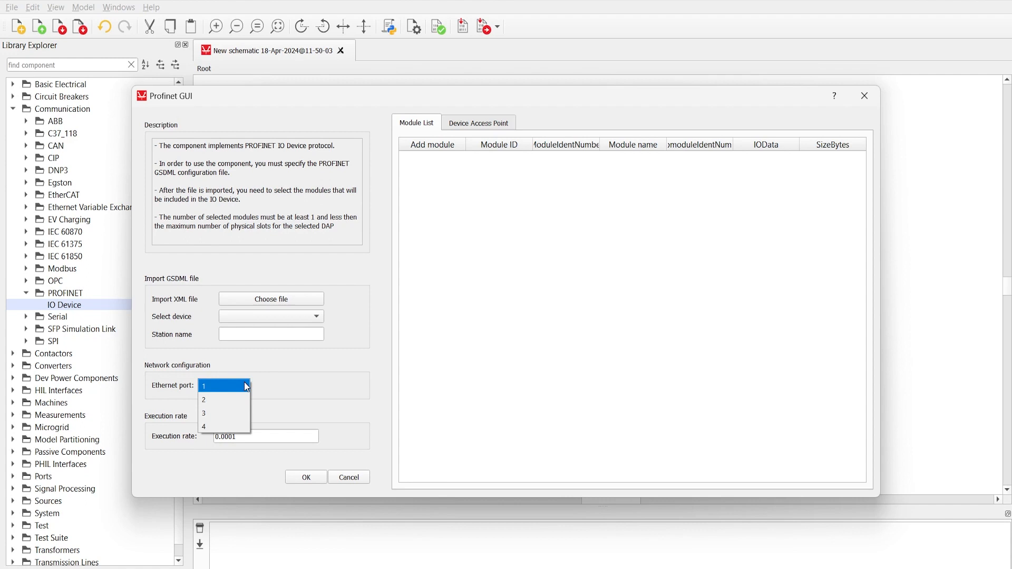
Step: Choose Ethernet port 1 in the PROFINET IO Device's network configuration
click(246, 386)
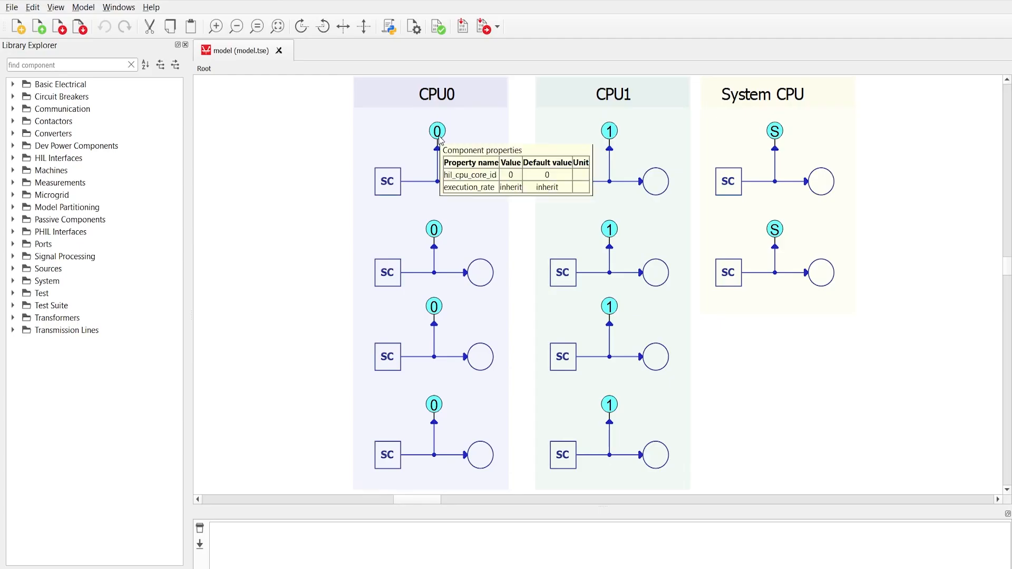
Step: Inspect the CPU core options of the first CPU Marker in the CPU0 area and close its properties without changes
double_click(440, 139)
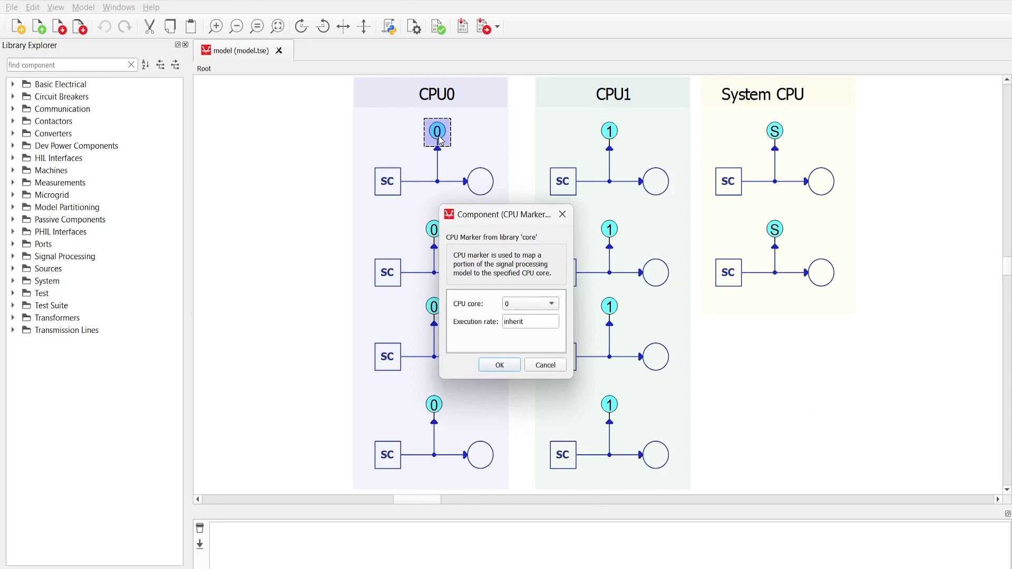
click(543, 305)
click(543, 306)
click(551, 364)
click(313, 277)
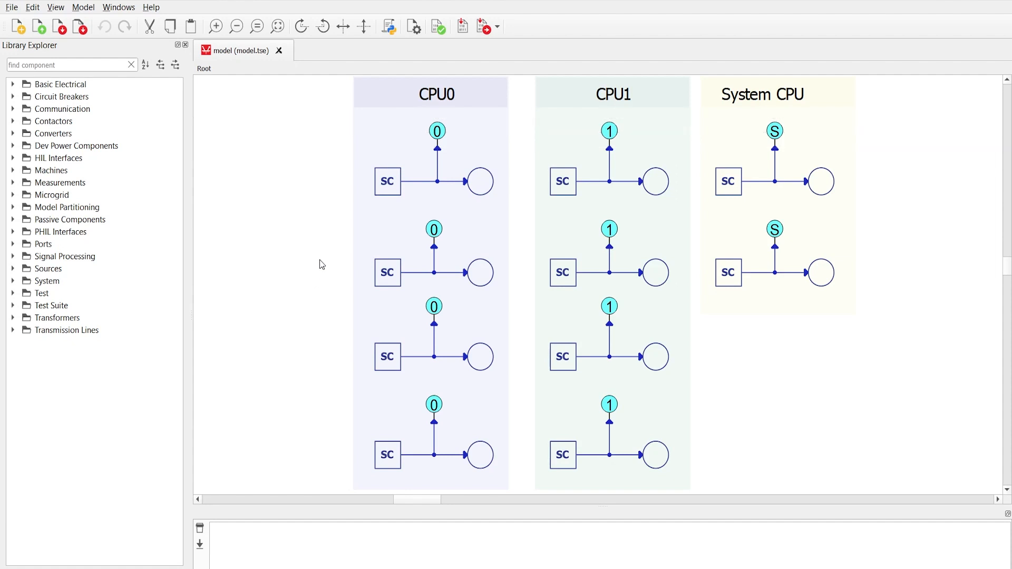
Step: Highlight the CPU0, CPU1 and System CPU areas one after another, and clear the selection
click(495, 100)
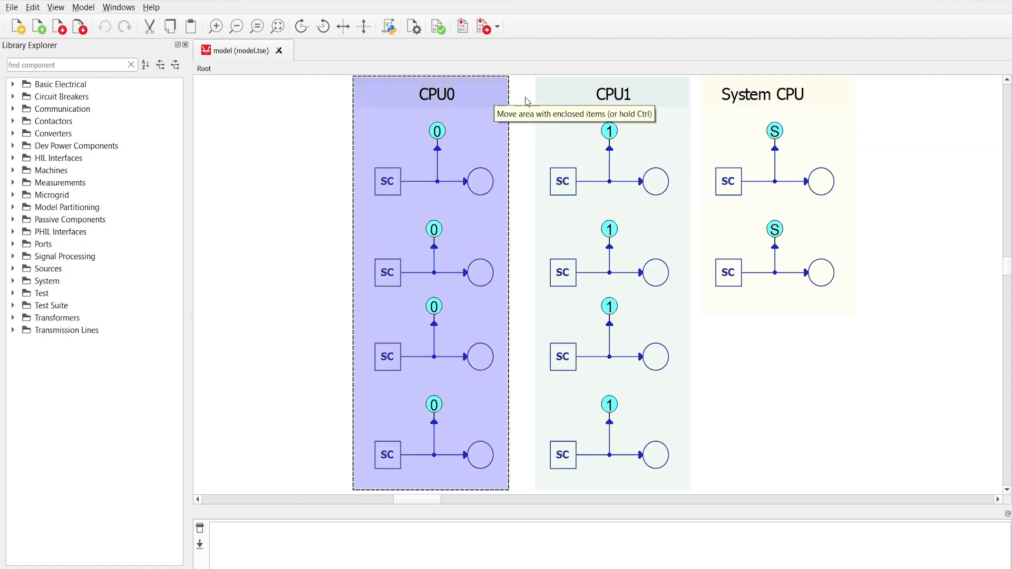
click(557, 97)
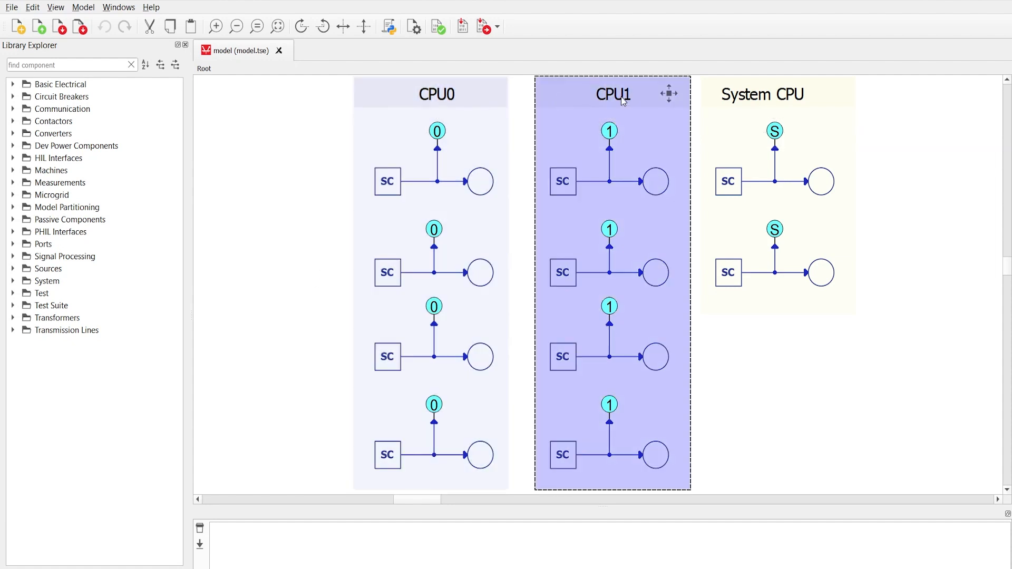
click(708, 101)
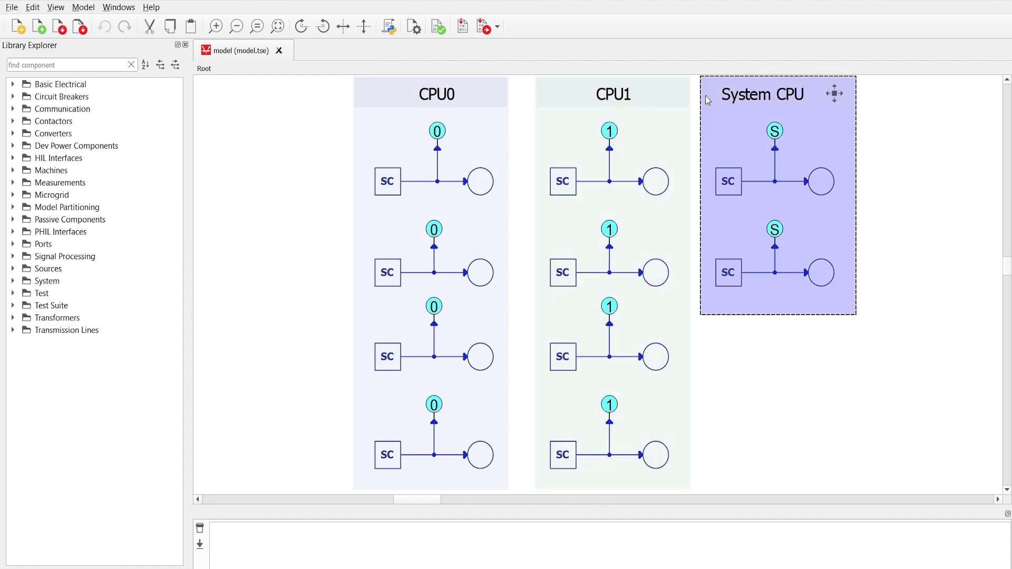
click(805, 407)
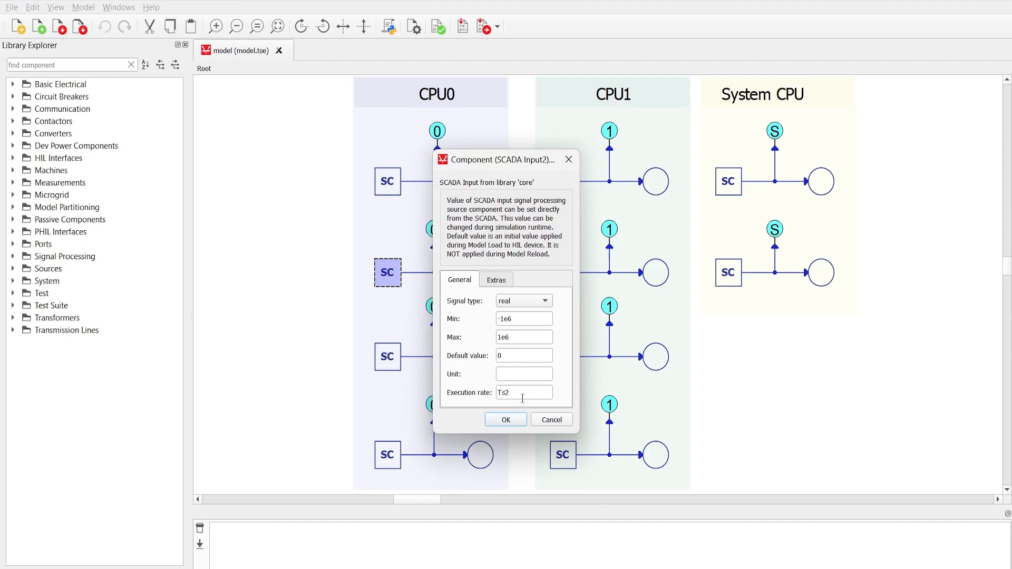
Step: Check the execution rate of the second SCADA Input in CPU0 and the rate variables in the model initialization function
click(508, 420)
click(333, 157)
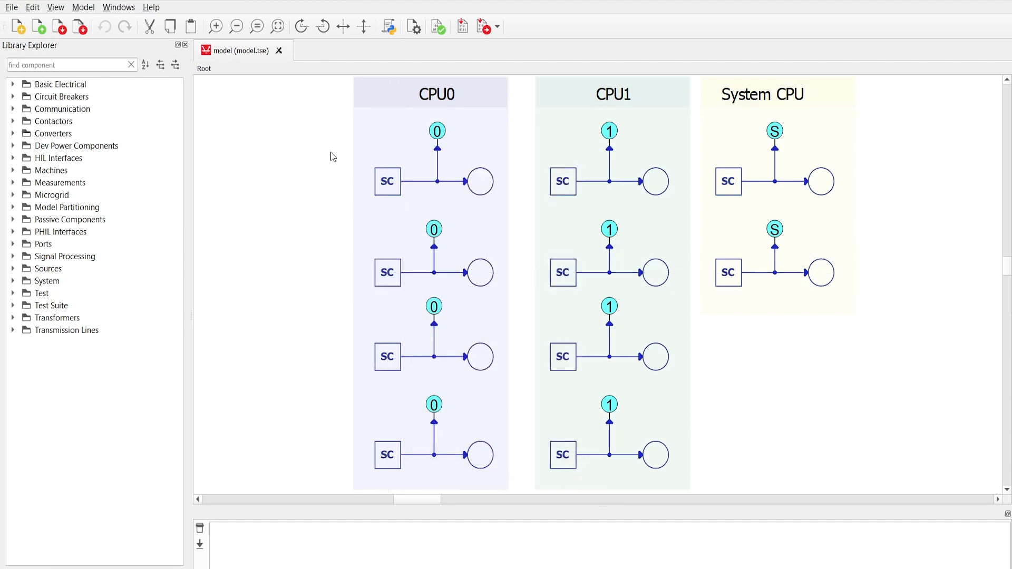
click(388, 27)
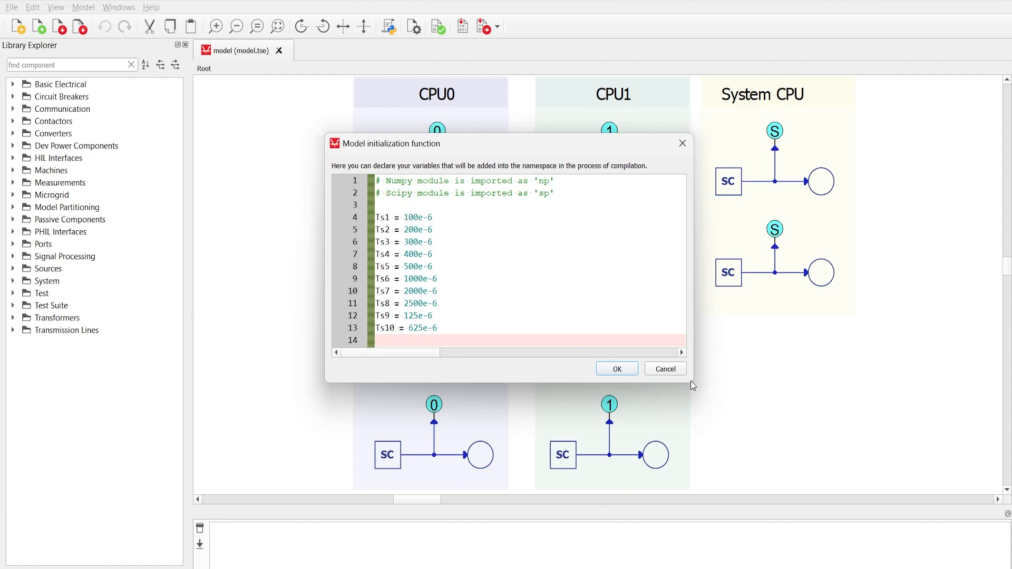
click(617, 369)
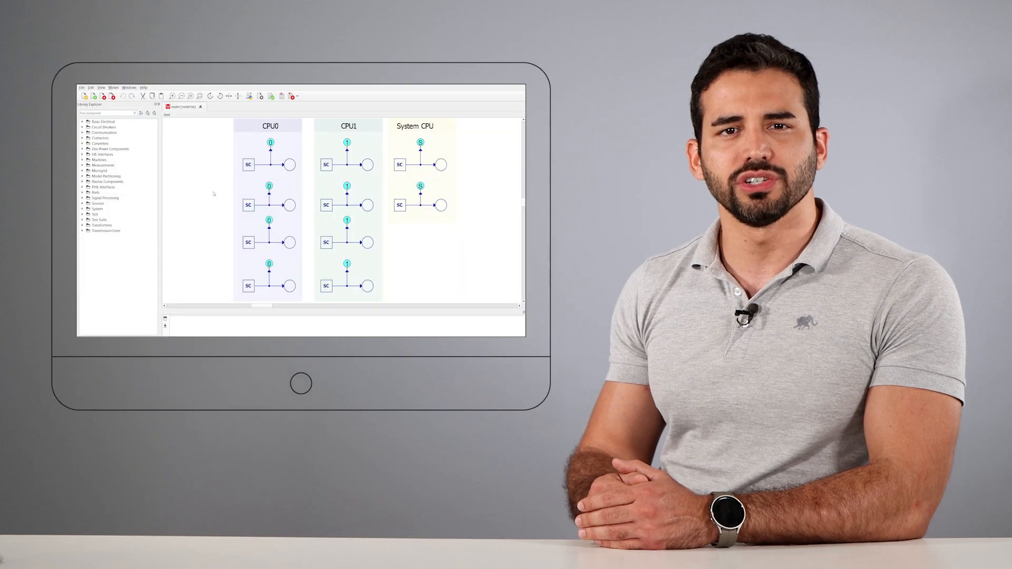
Step: Visualize the model's execution rates using both colors and annotations
right_click(214, 195)
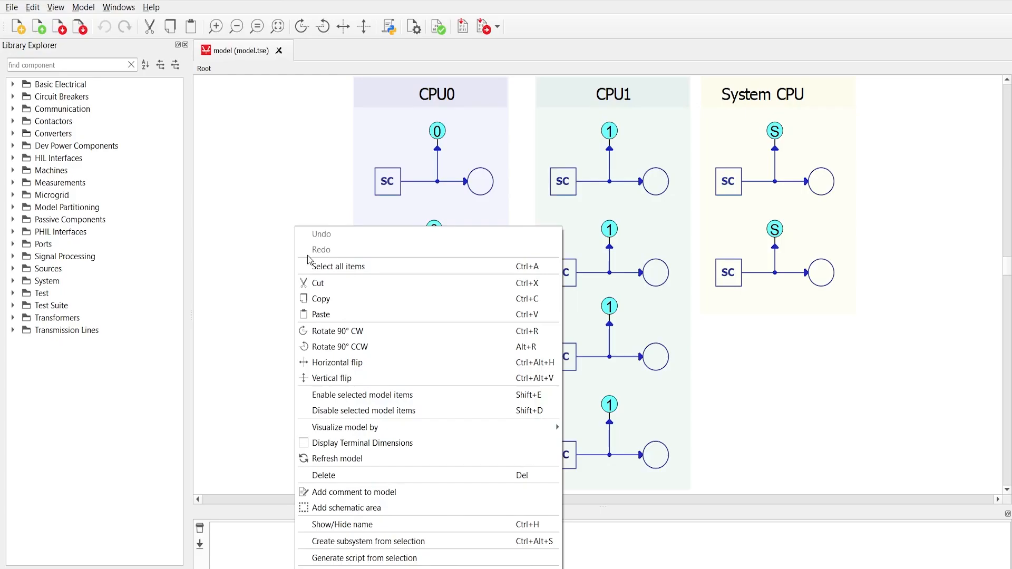
mouse_move(397, 428)
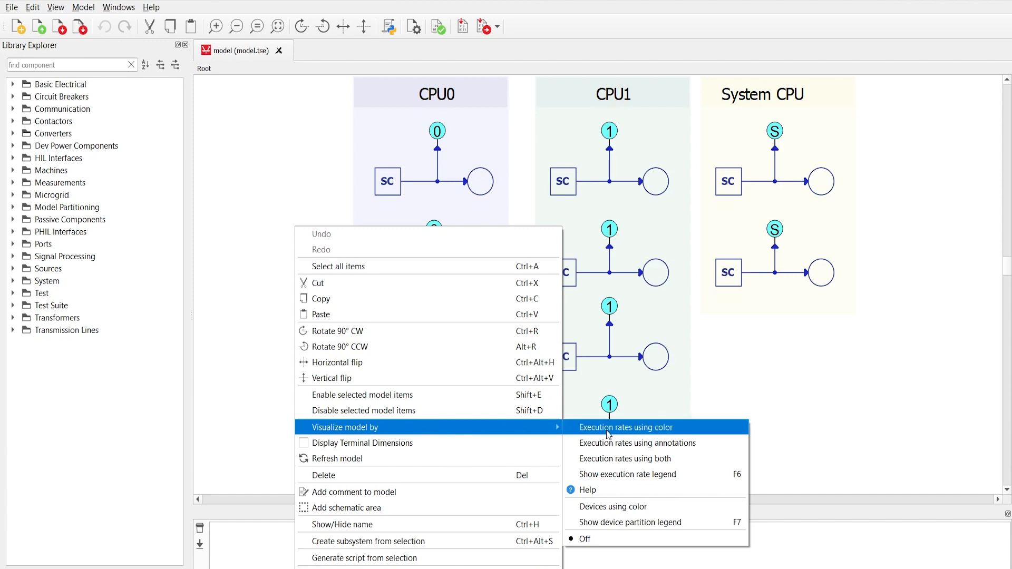
click(613, 460)
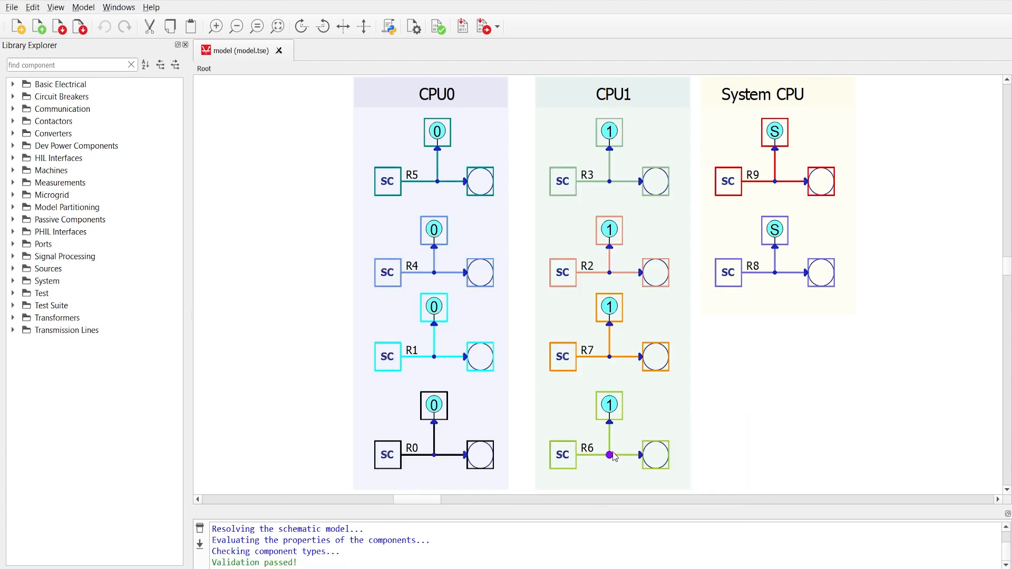
Step: Show the execution rate legend and move it to the empty space beside the CPU0 area
right_click(735, 391)
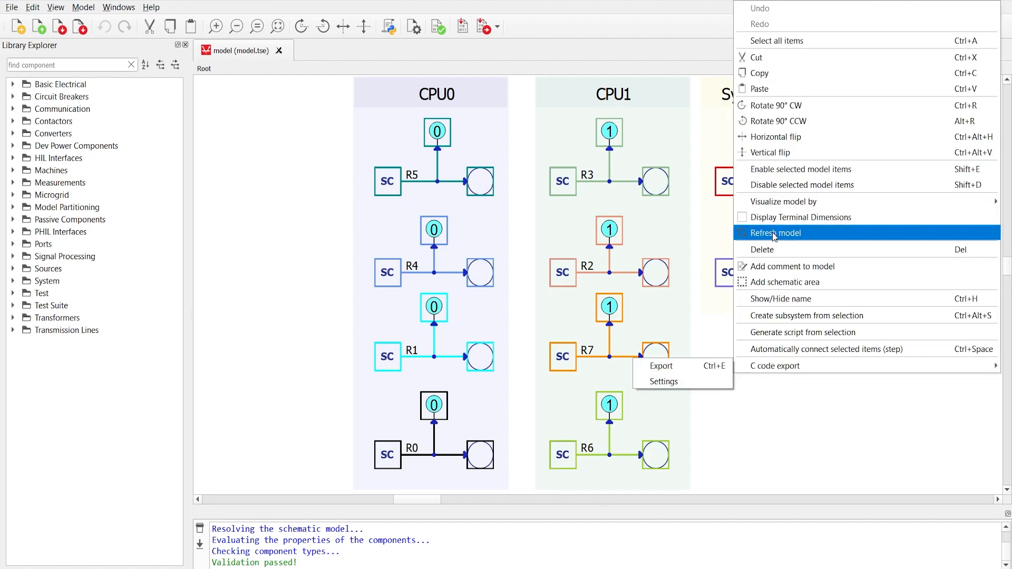
mouse_move(784, 206)
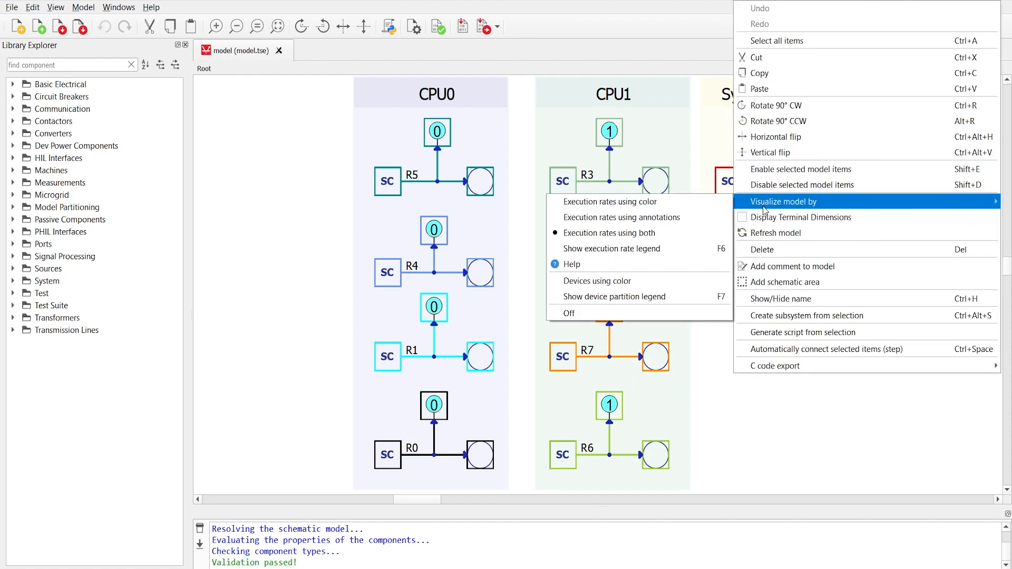
click(714, 248)
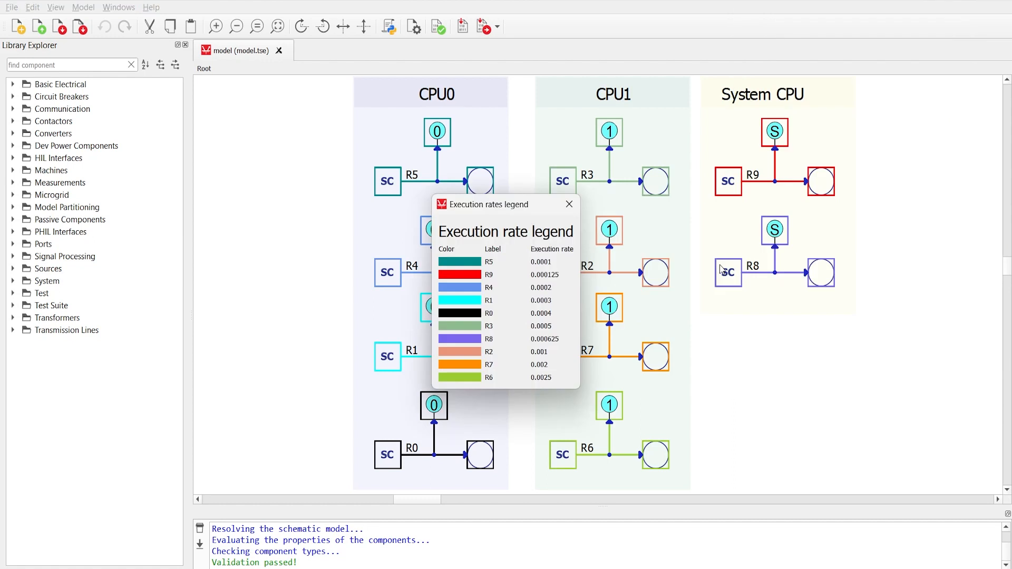
drag(475, 212, 251, 133)
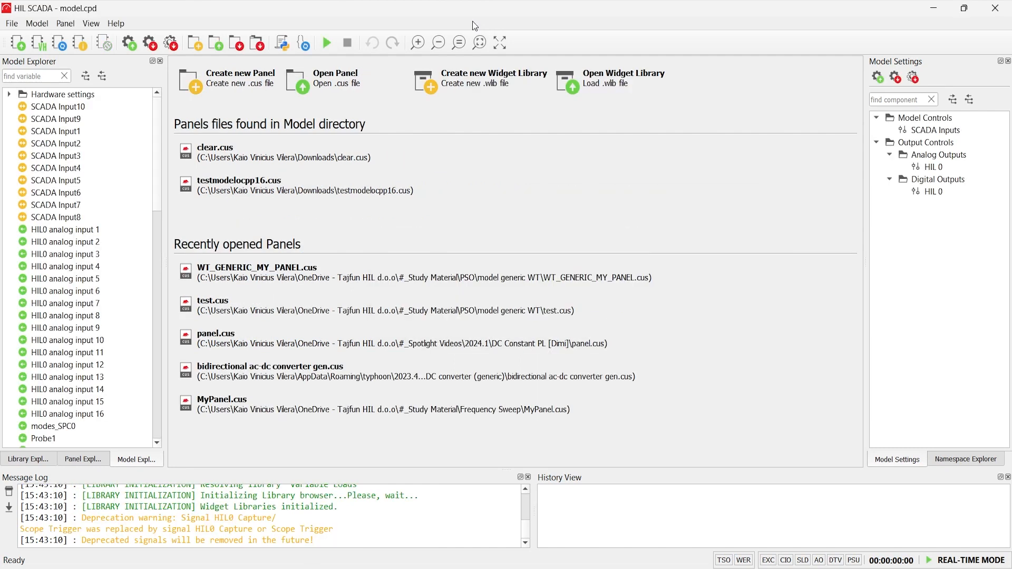
click(356, 163)
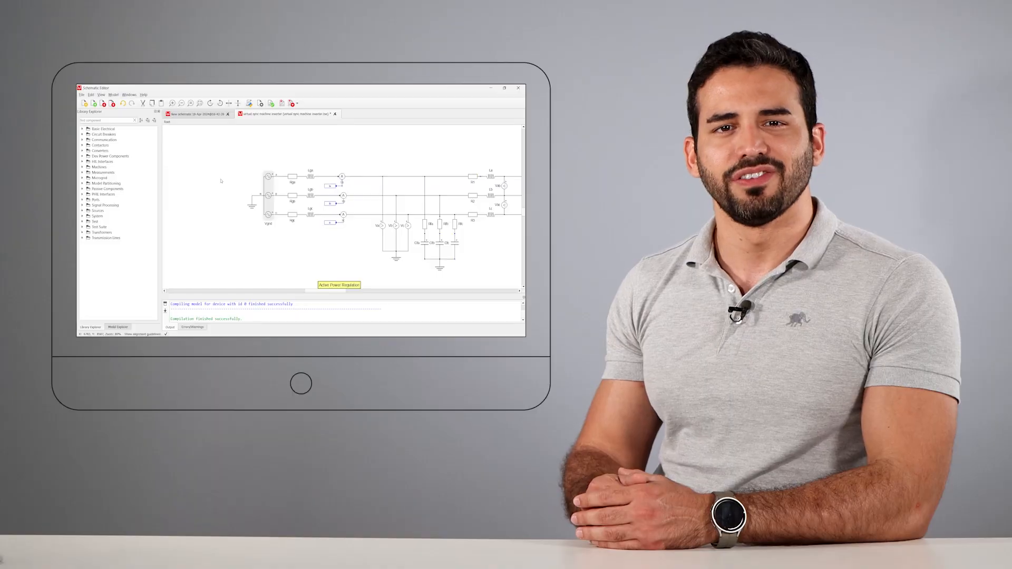
Step: Add a schematic area with the default title around Vgrid, its line impedances and the Ia, Ib and Ic current measurements
right_click(220, 181)
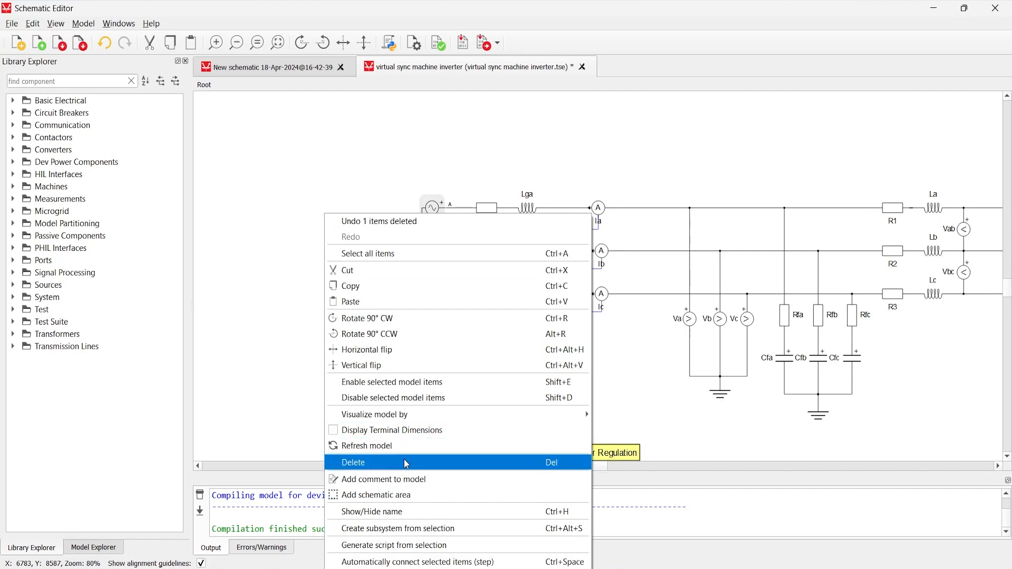
click(405, 495)
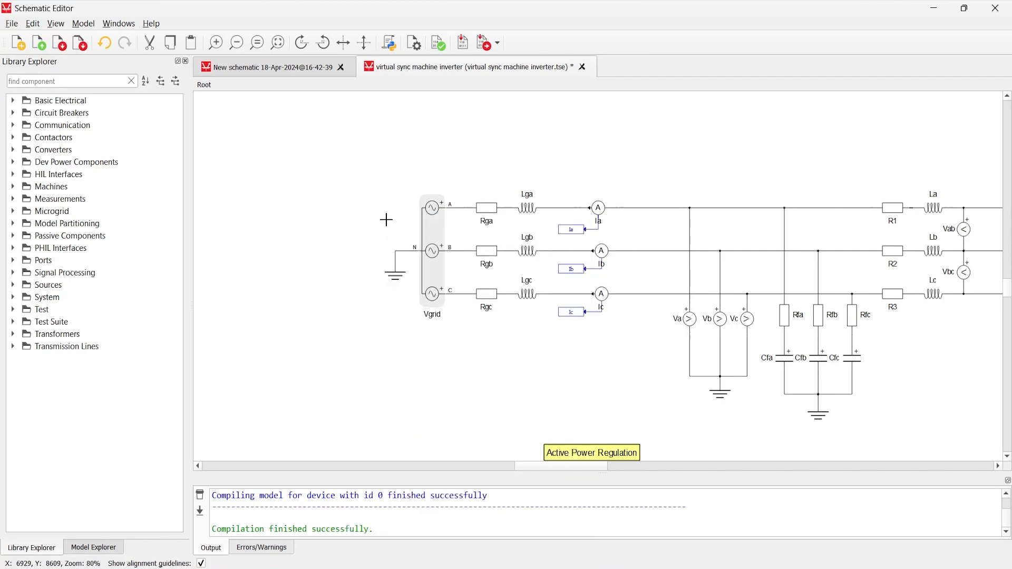
drag(374, 165, 634, 346)
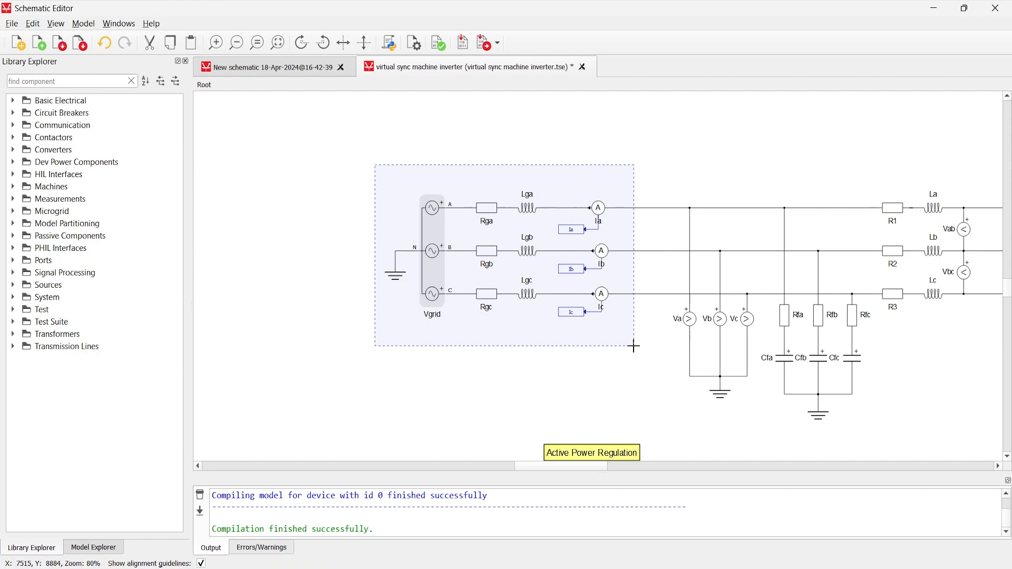
drag(634, 347, 636, 348)
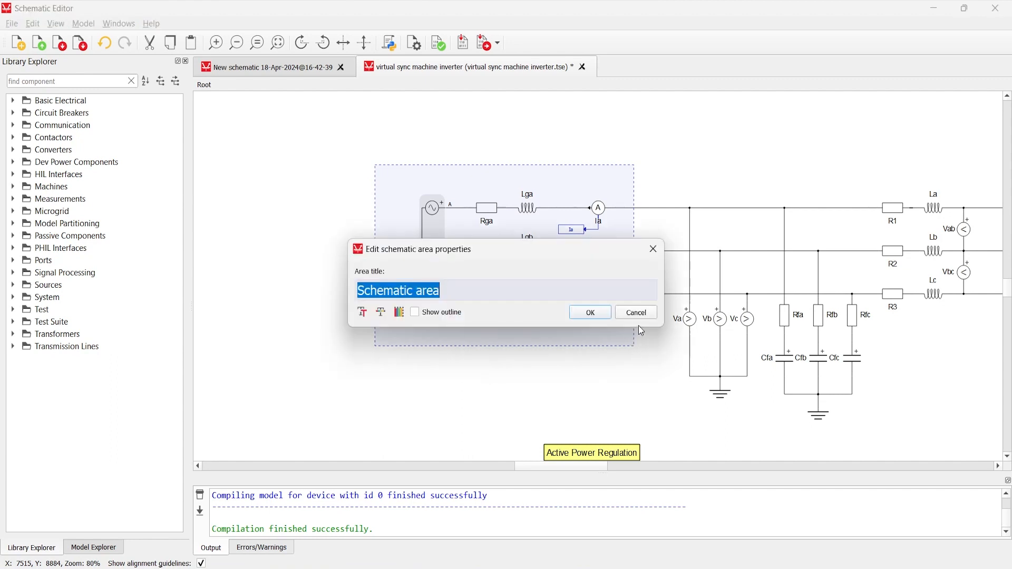
click(598, 313)
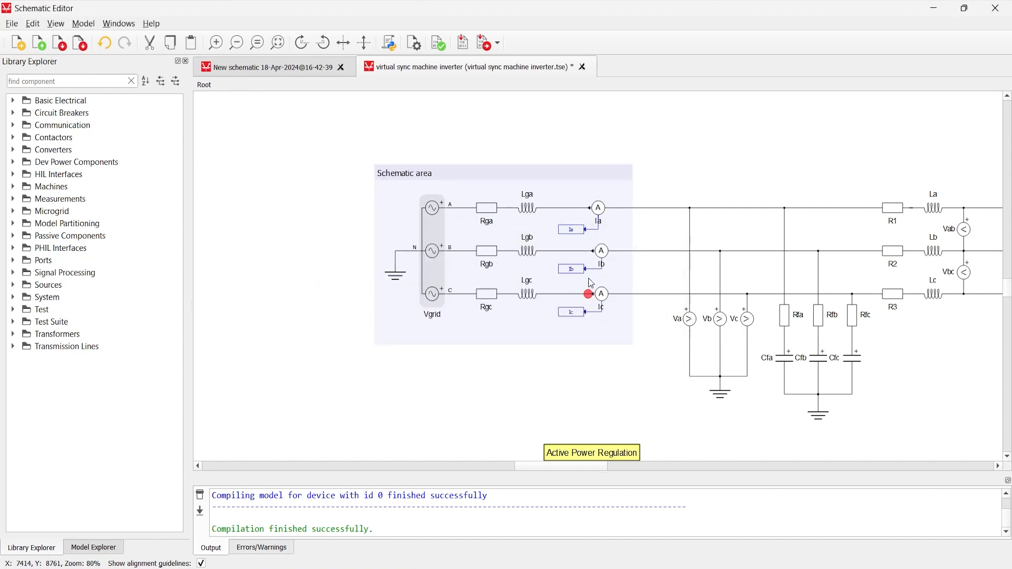
Step: Title the new schematic area "Grid", with a light orange background and a dark blue #00007f title font
double_click(578, 176)
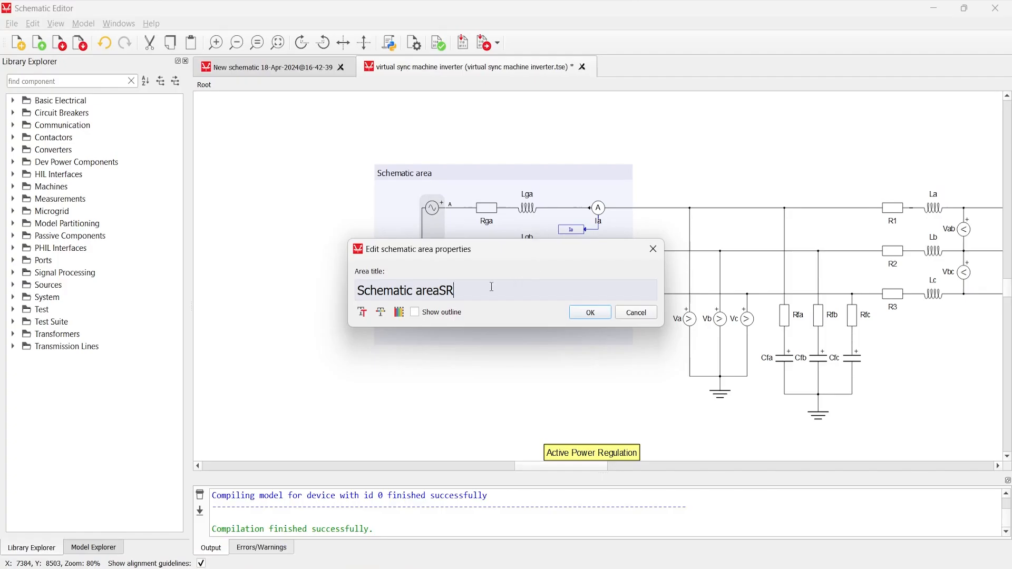
triple_click(492, 287)
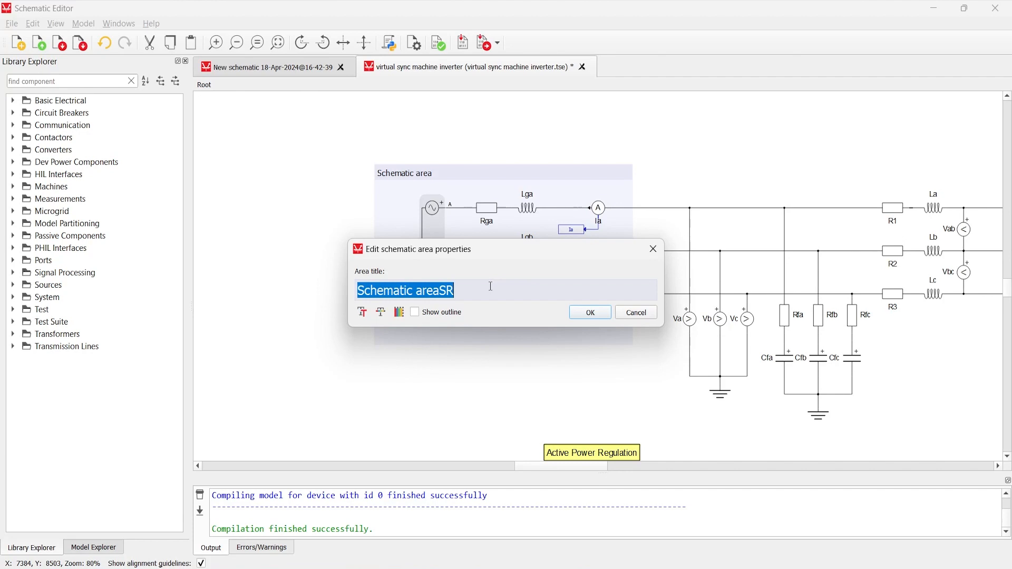
text(Grid)
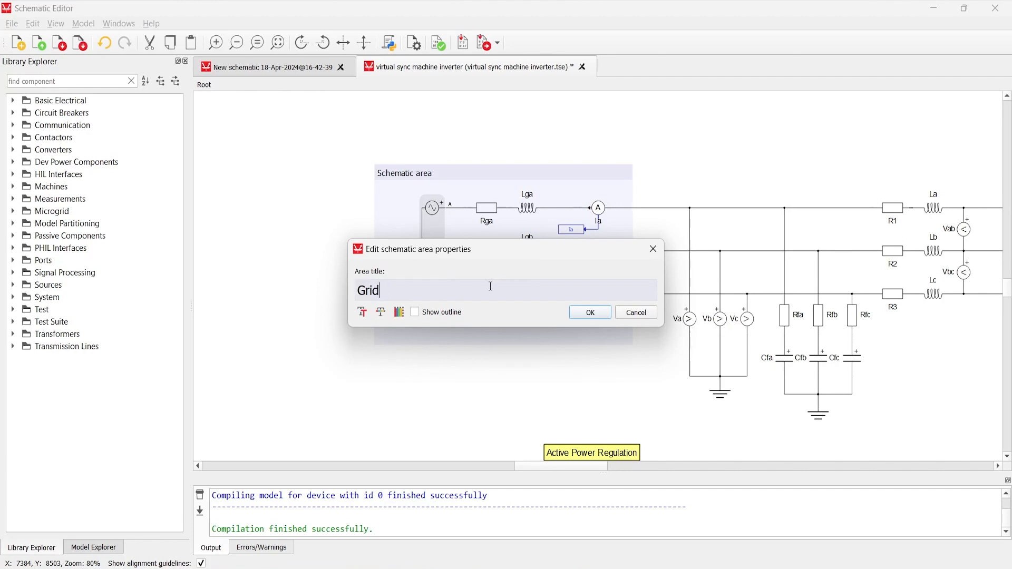
click(381, 313)
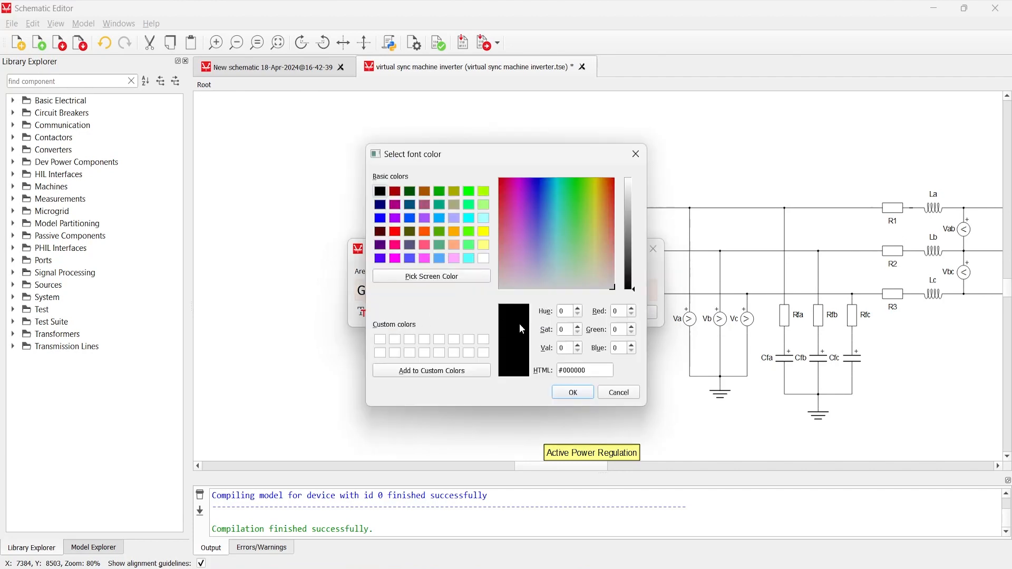
click(380, 205)
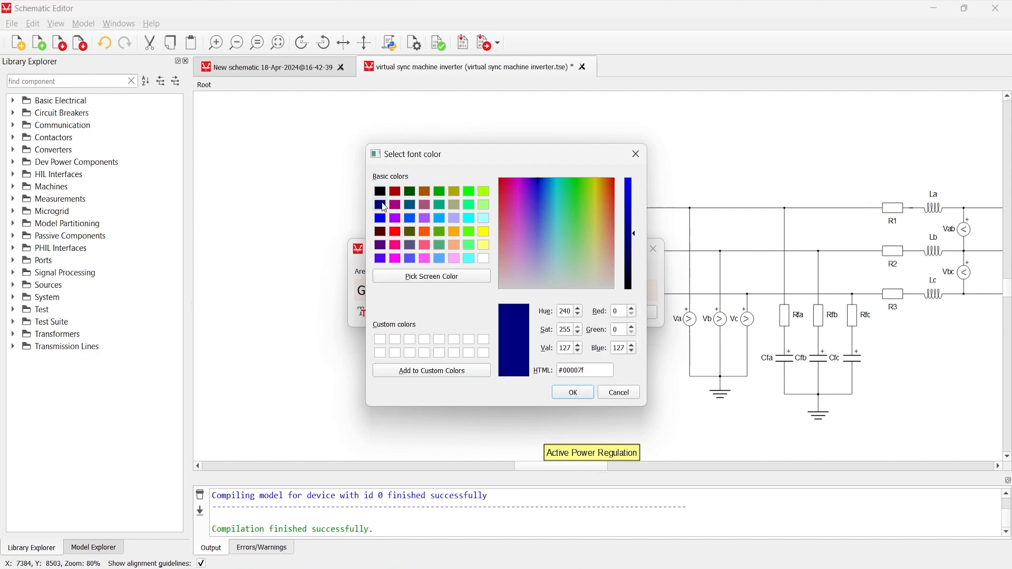
click(561, 395)
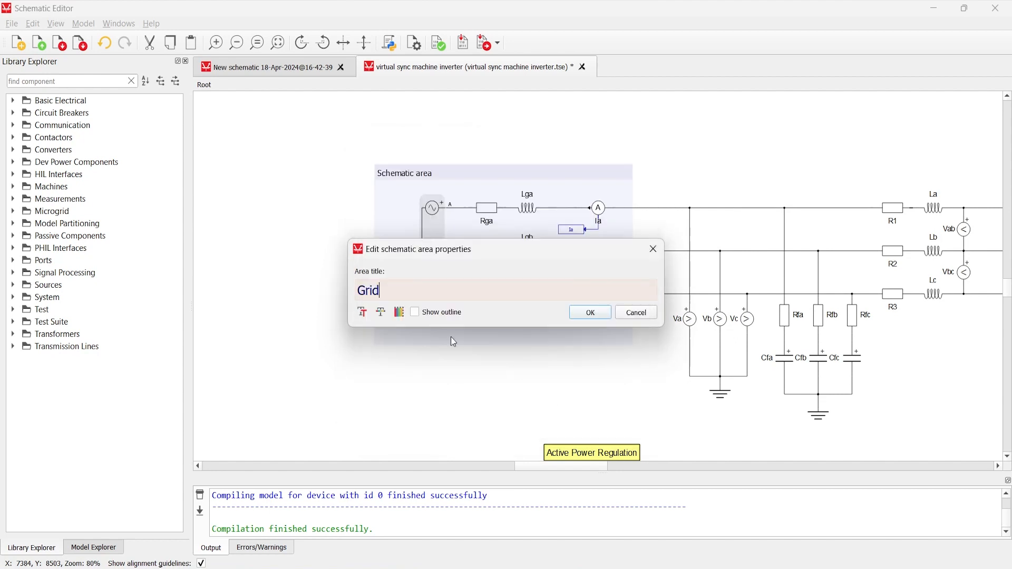
Step: Set the Grid area's title font size to 16 and apply the area properties
click(364, 314)
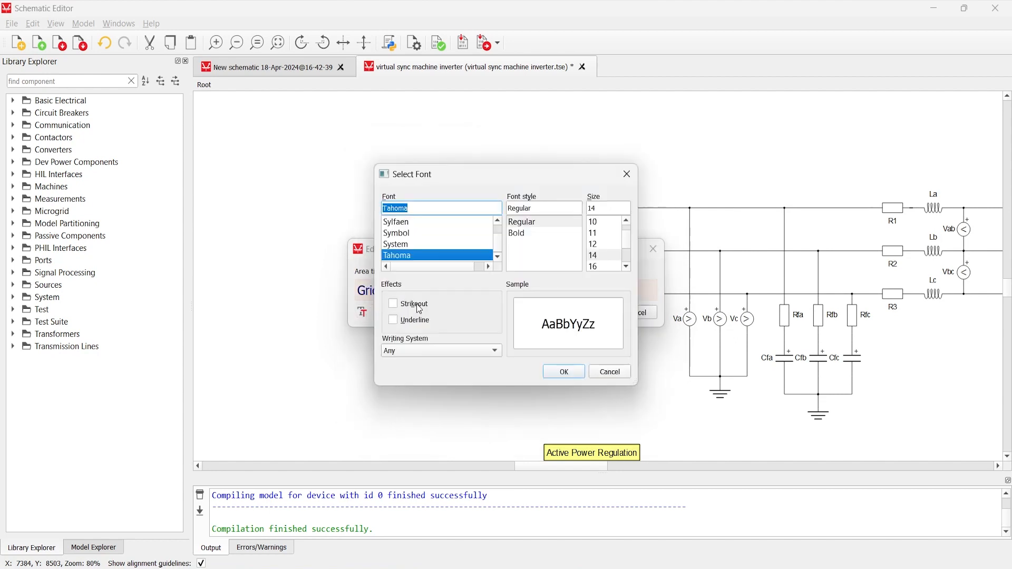
click(601, 267)
click(562, 372)
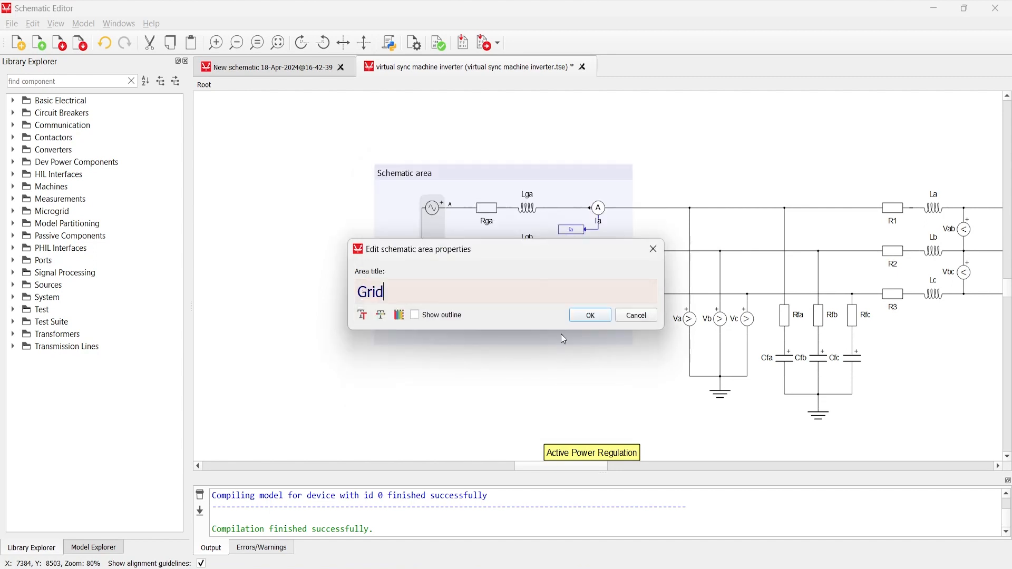
click(589, 317)
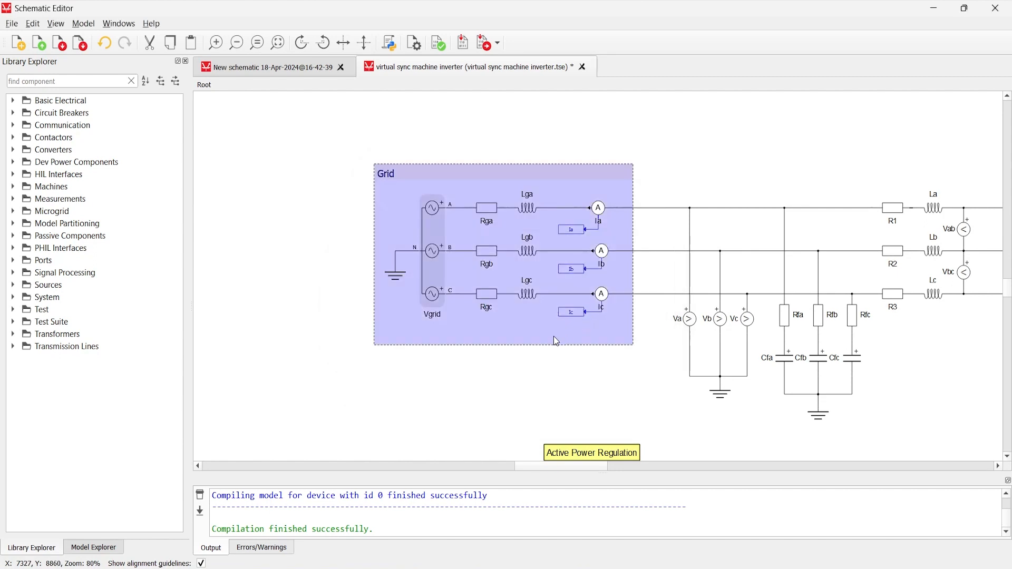
click(530, 383)
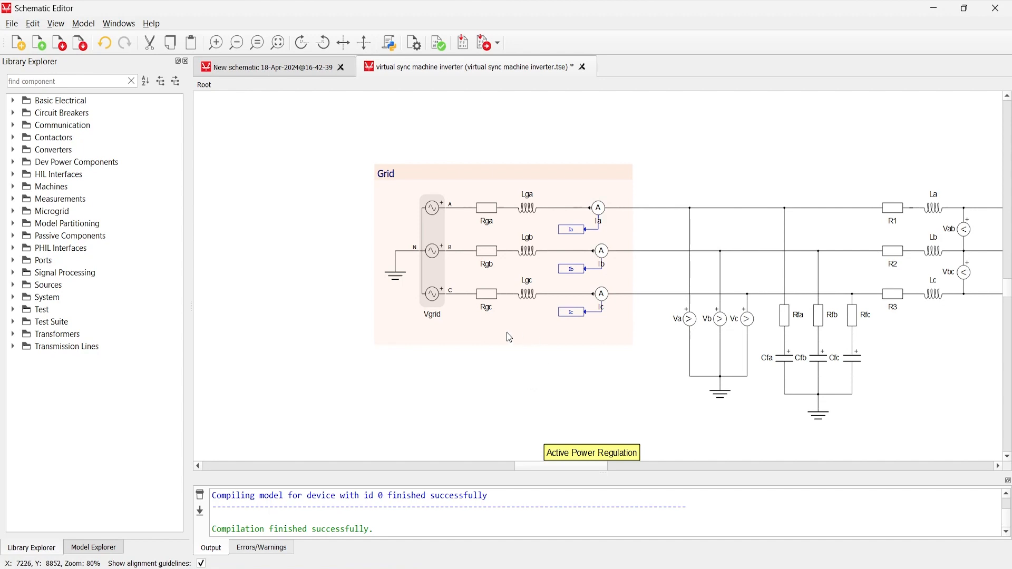
Step: Select Vgrid, the line impedances and the current measurements inside the Grid area and shift them slightly to the right
drag(620, 330, 413, 190)
drag(436, 255, 441, 246)
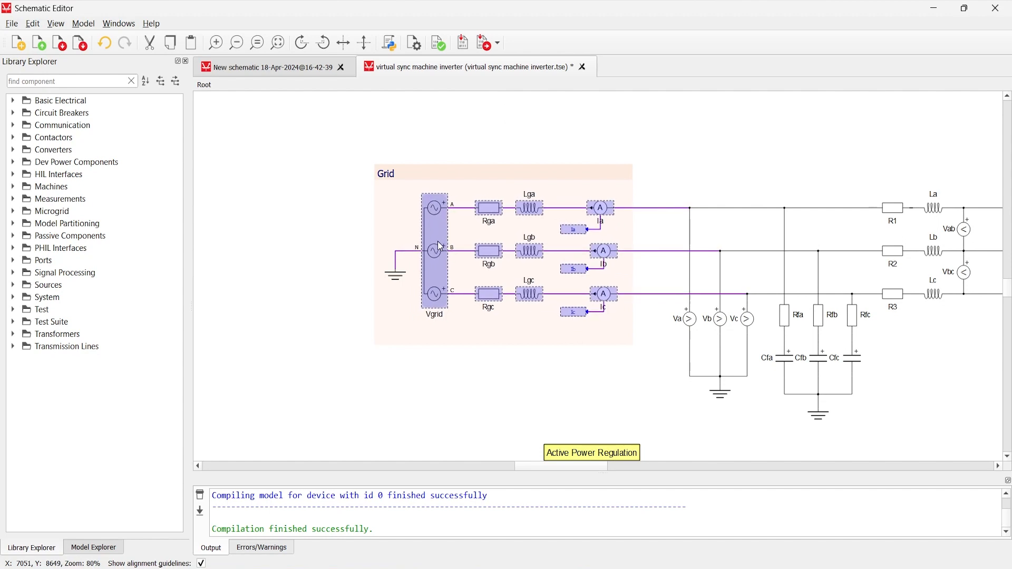
click(445, 328)
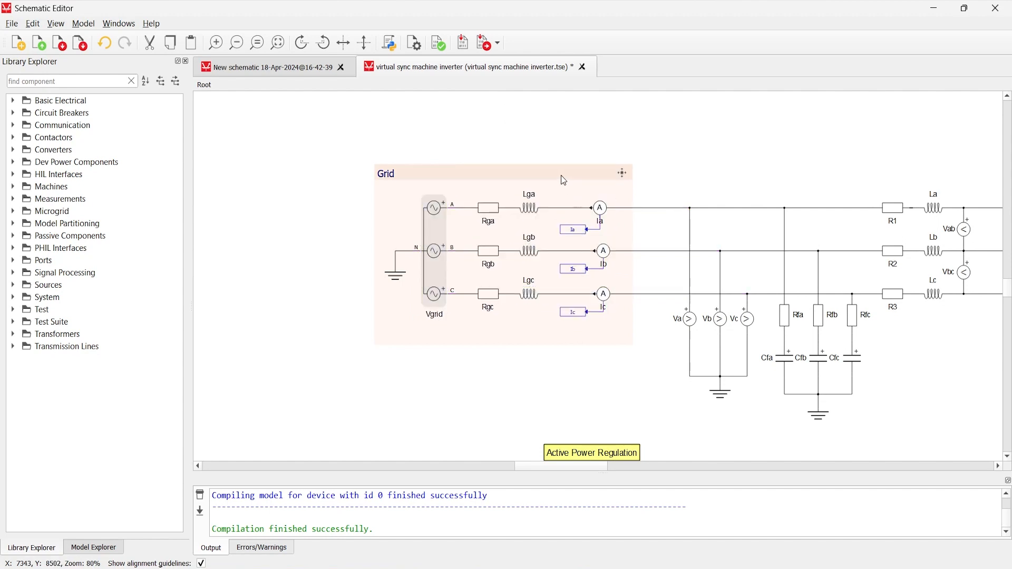
Step: Move the Grid area with its contents slightly to the left and tighten its borders from the upper-left and lower-right corners
drag(623, 173, 617, 174)
click(600, 191)
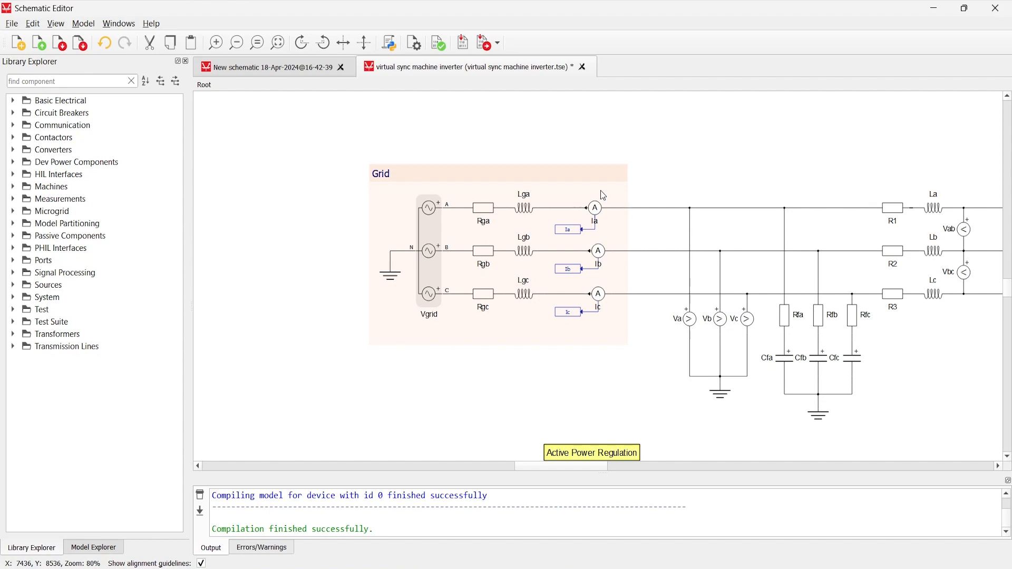
drag(369, 165, 369, 181)
click(577, 347)
drag(627, 343, 620, 329)
drag(371, 183, 370, 179)
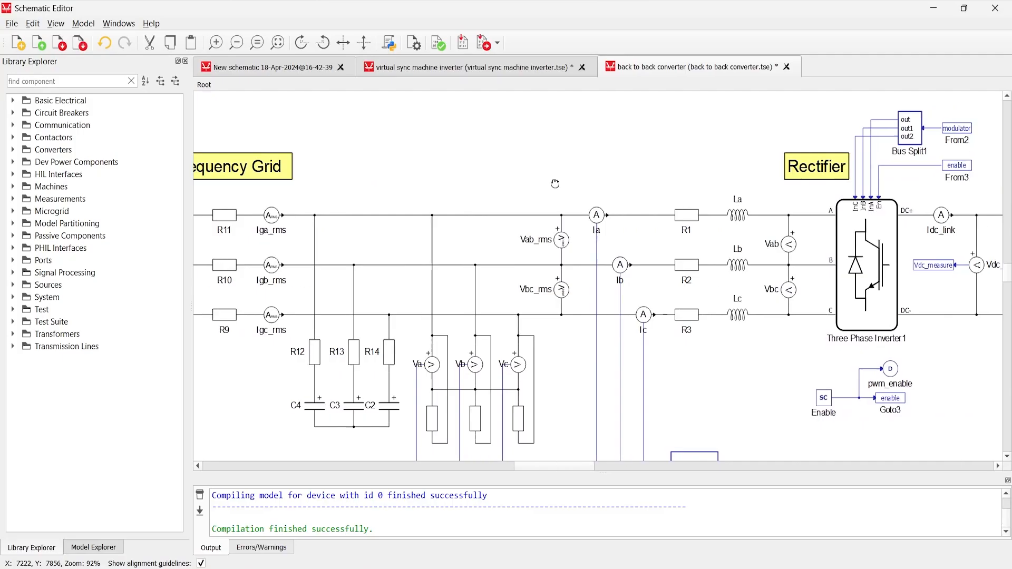
Step: Bypass the Core Coupling 1 component in the DC Link section of the back to back converter model
scroll(635, 179, right, 8)
drag(721, 171, 518, 172)
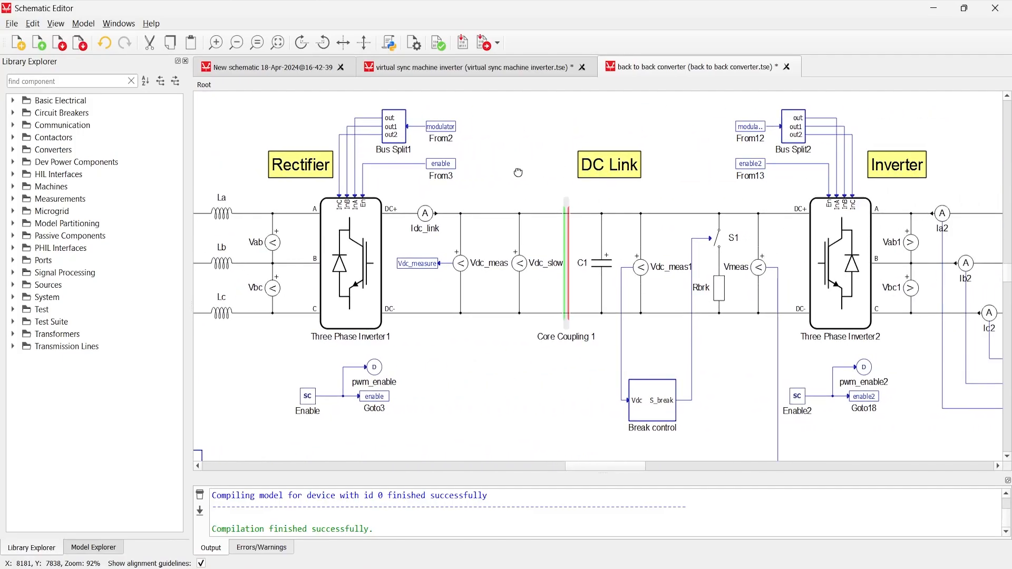
scroll(606, 228, up, 3)
click(551, 237)
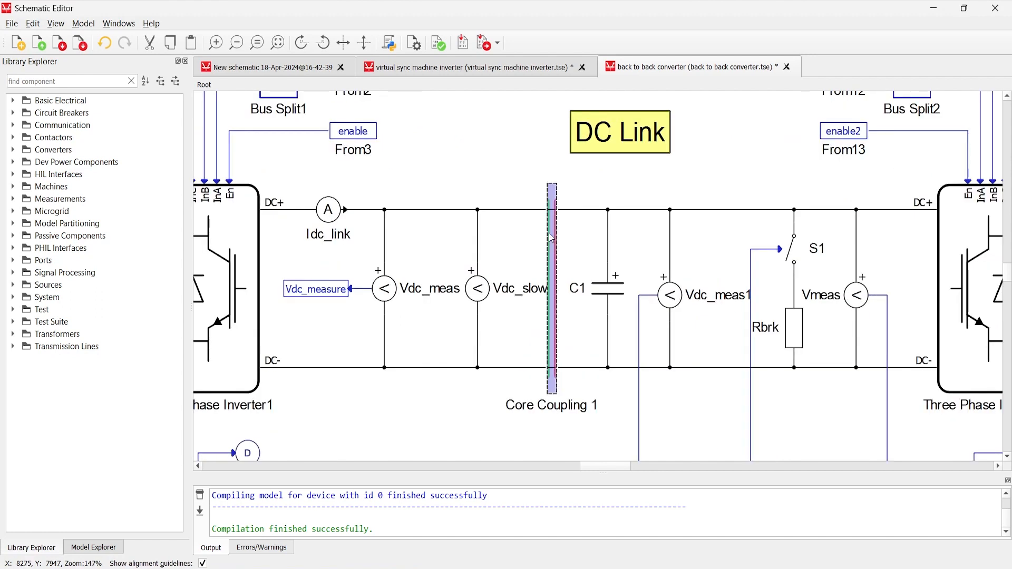
right_click(551, 237)
click(581, 235)
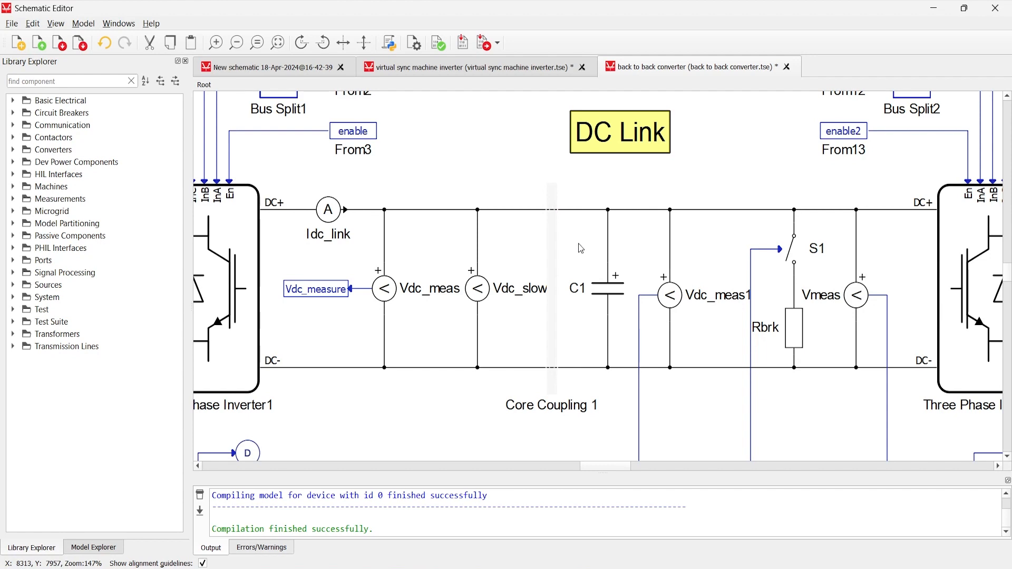
scroll(581, 254, up, 2)
drag(581, 255, 578, 214)
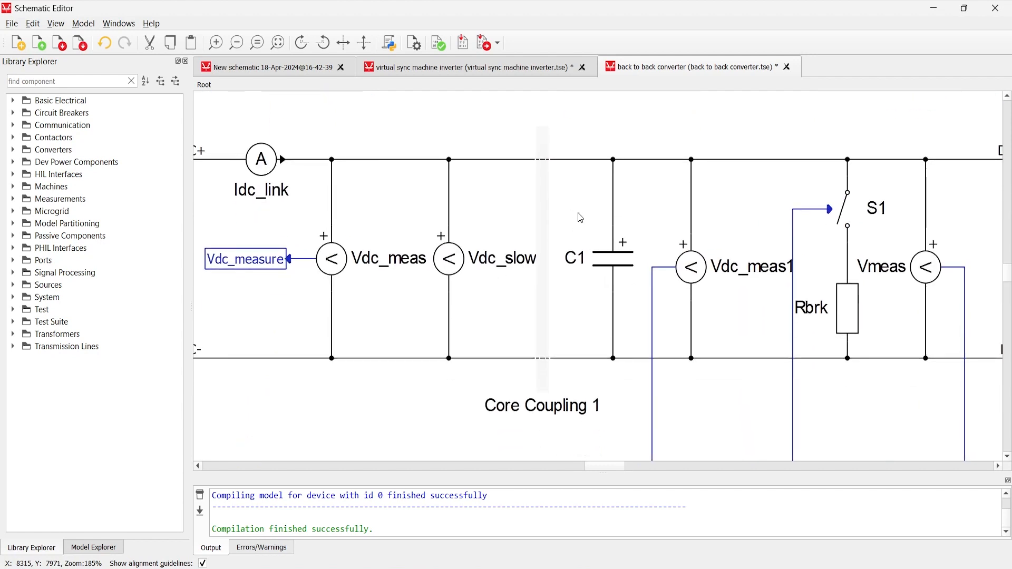